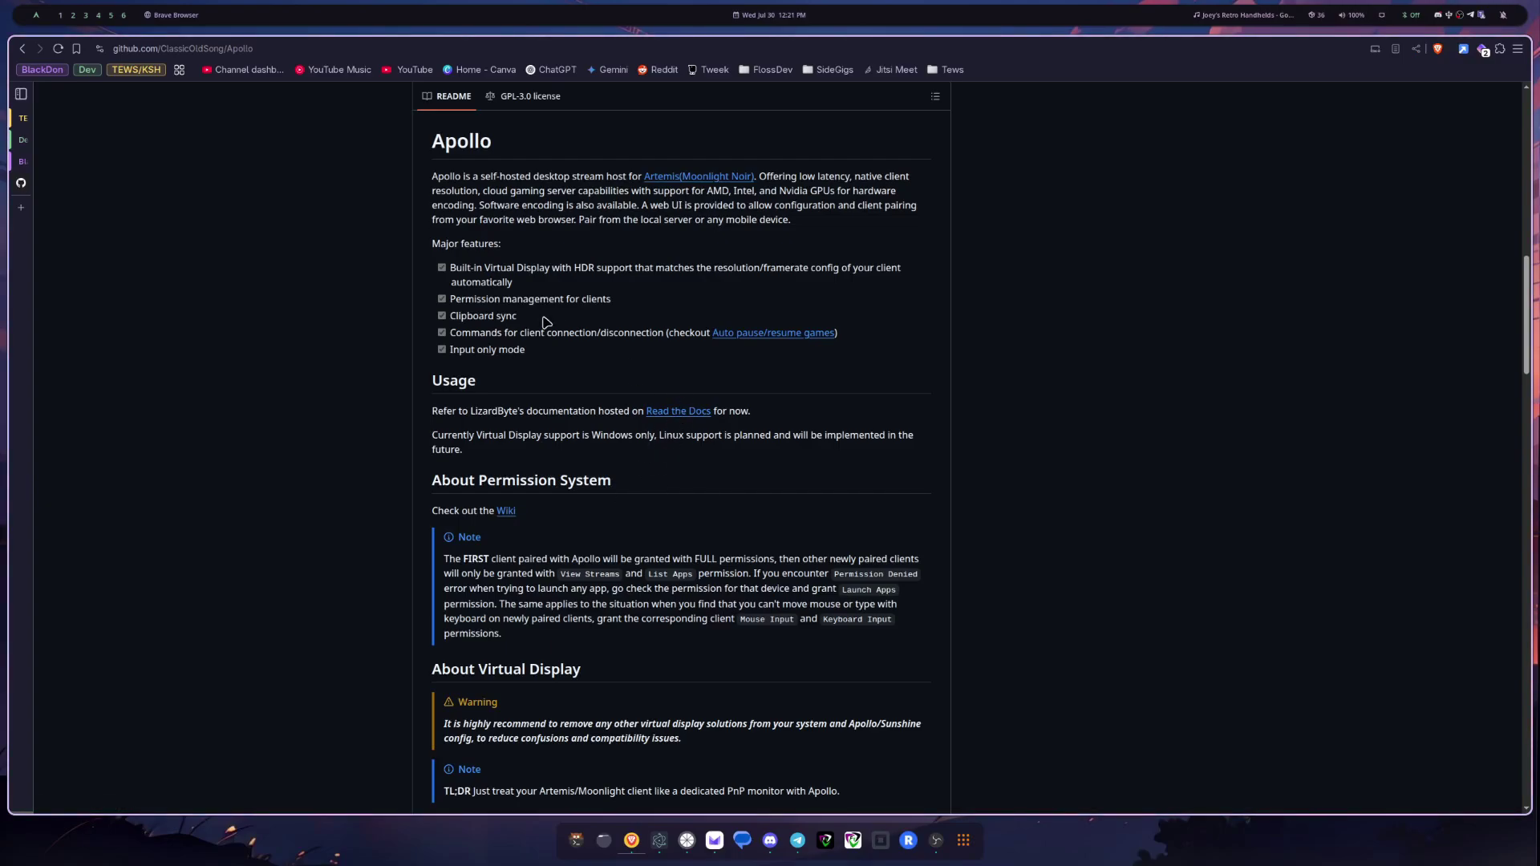
Step: Highlight the Apollo heading and the built-in virtual display feature line in the README
scroll(704, 451, up, 2)
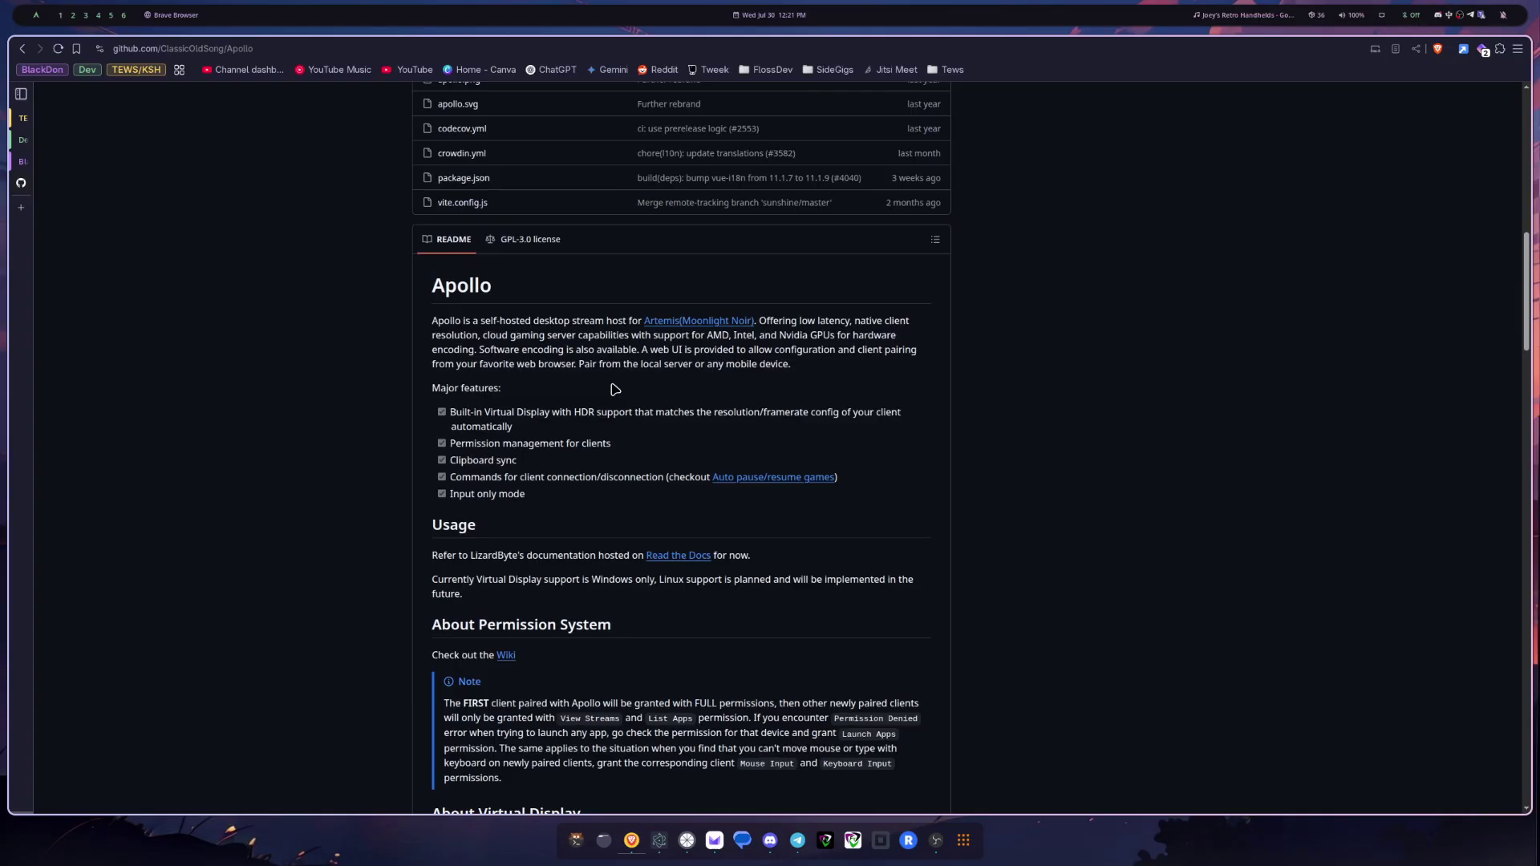
scroll(615, 389, down, 1)
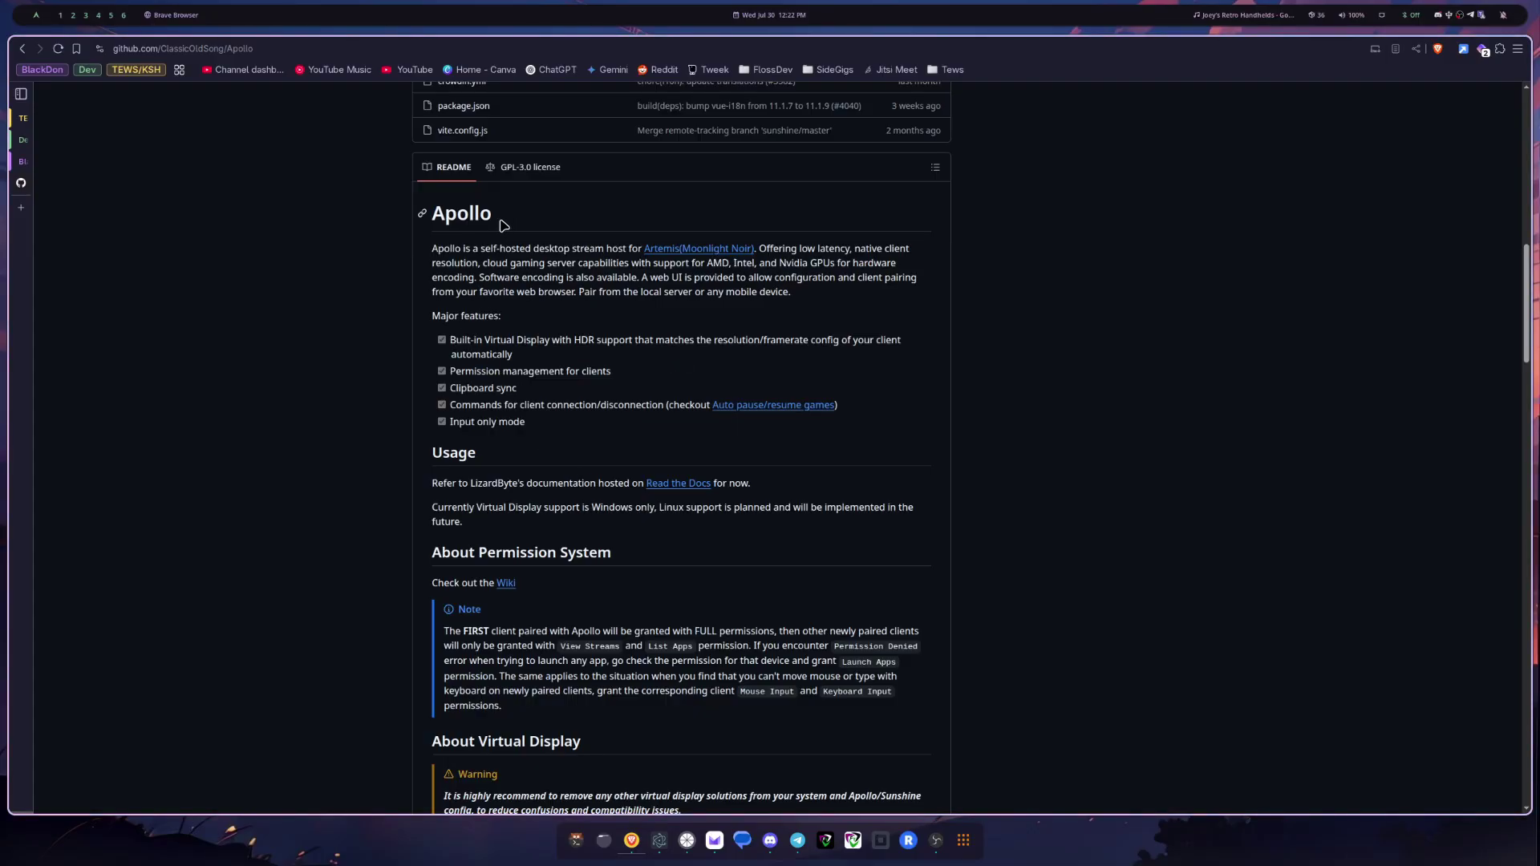
drag(503, 225, 433, 215)
click(586, 318)
drag(516, 360, 458, 343)
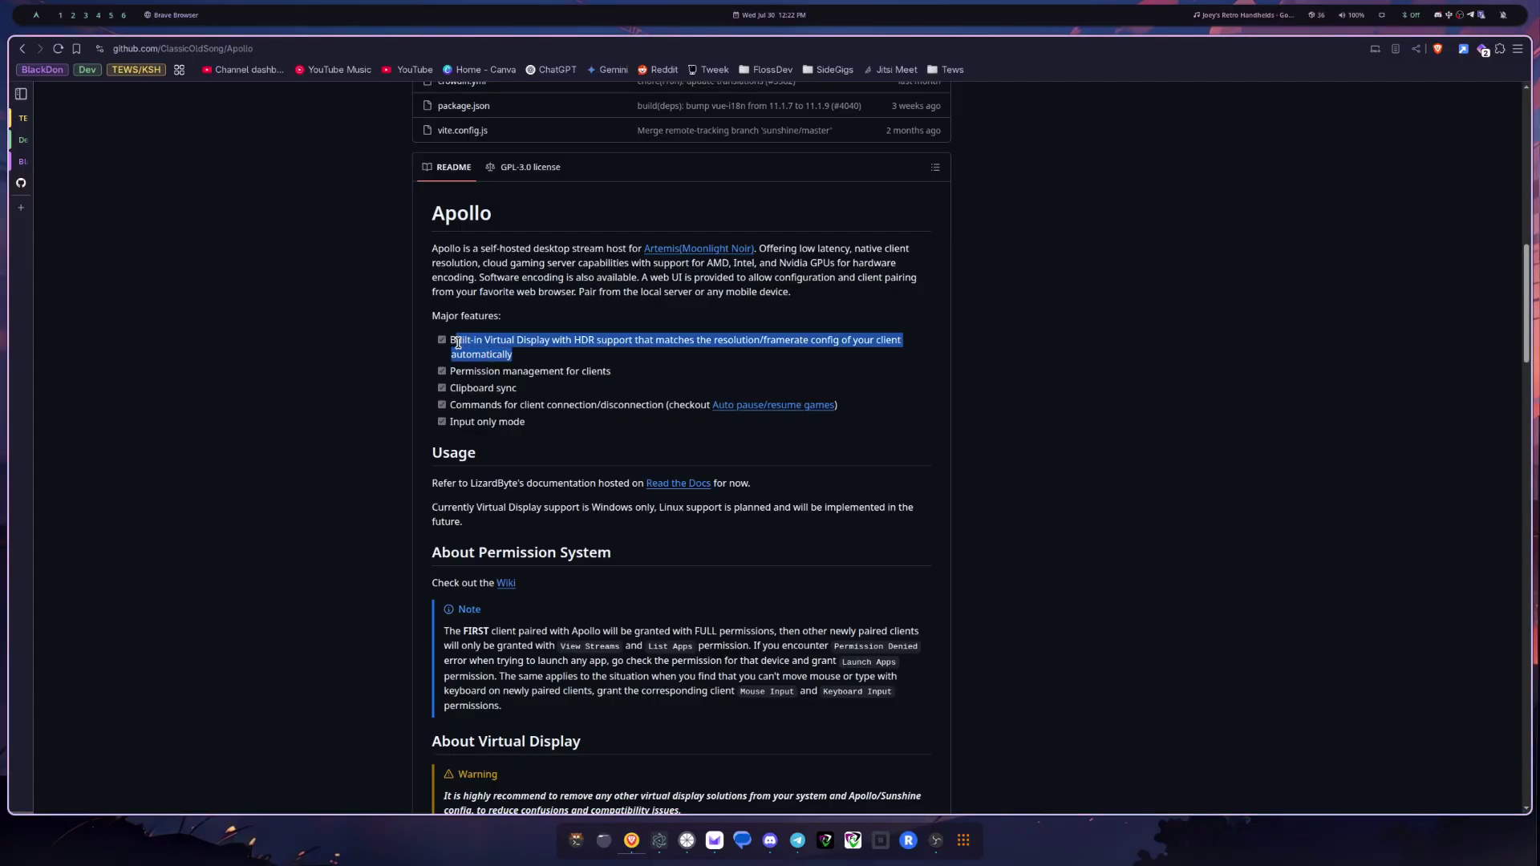
click(543, 403)
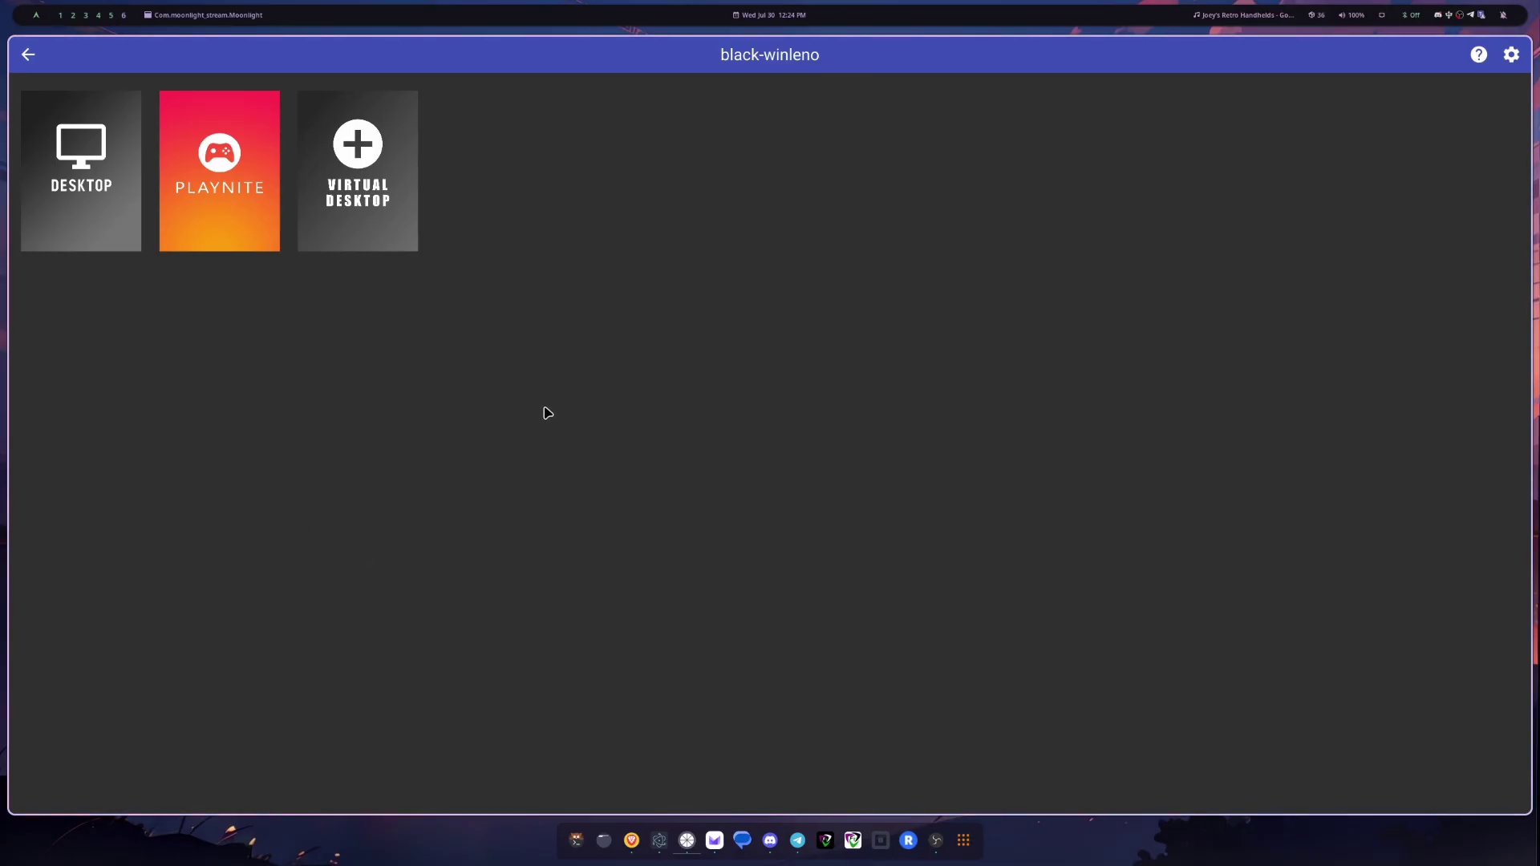
Step: Switch from the black-winleno app list back to the Apollo README in Brave
key(alt+Tab)
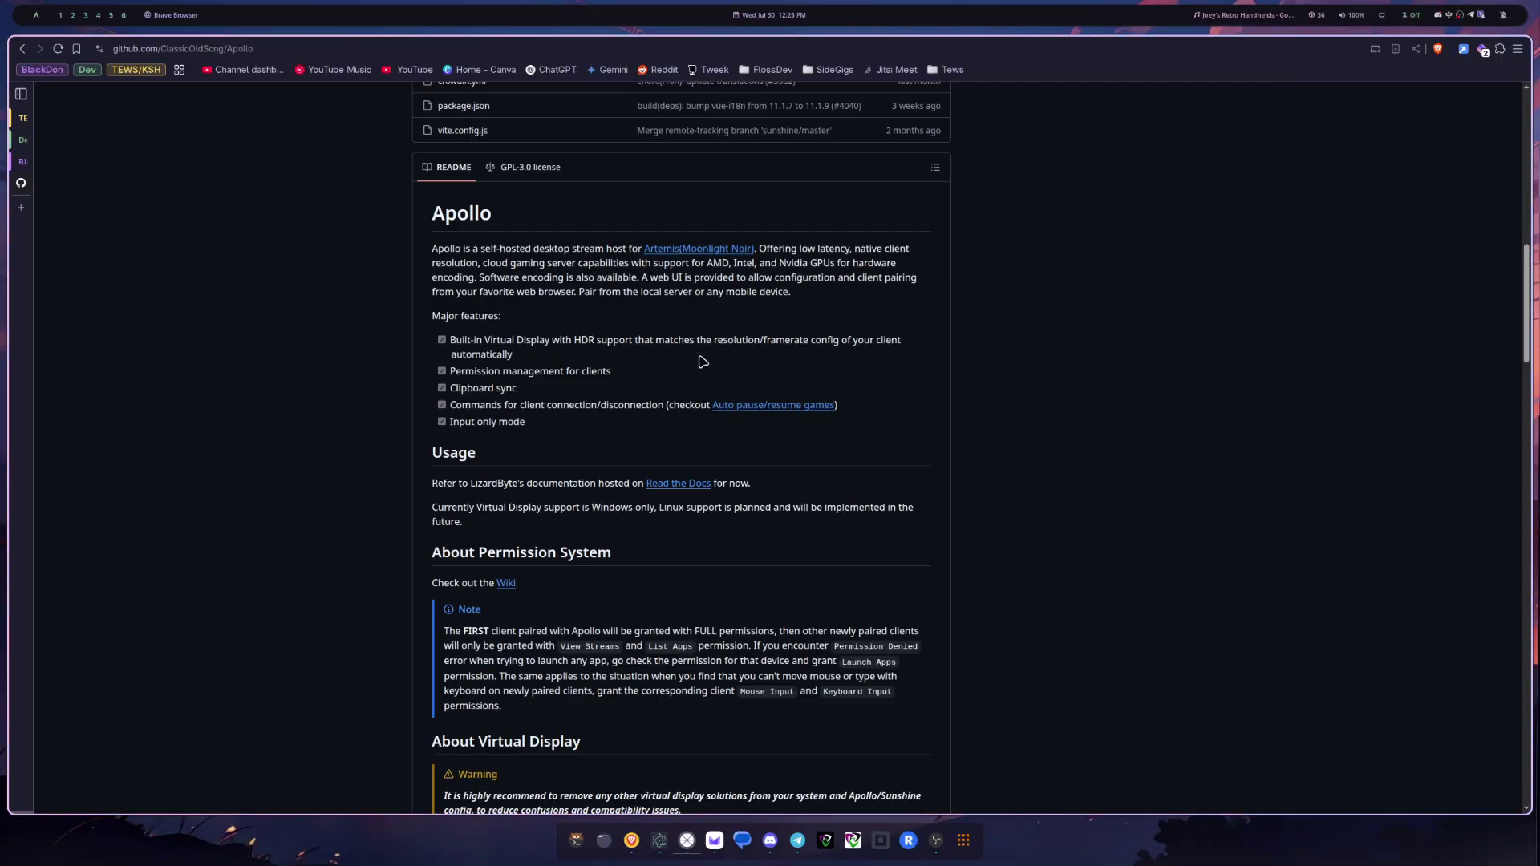
Step: Skim the README, highlight the Apollo heading, then switch to the streamed Windows desktop
scroll(694, 365, down, 2)
scroll(695, 365, down, 4)
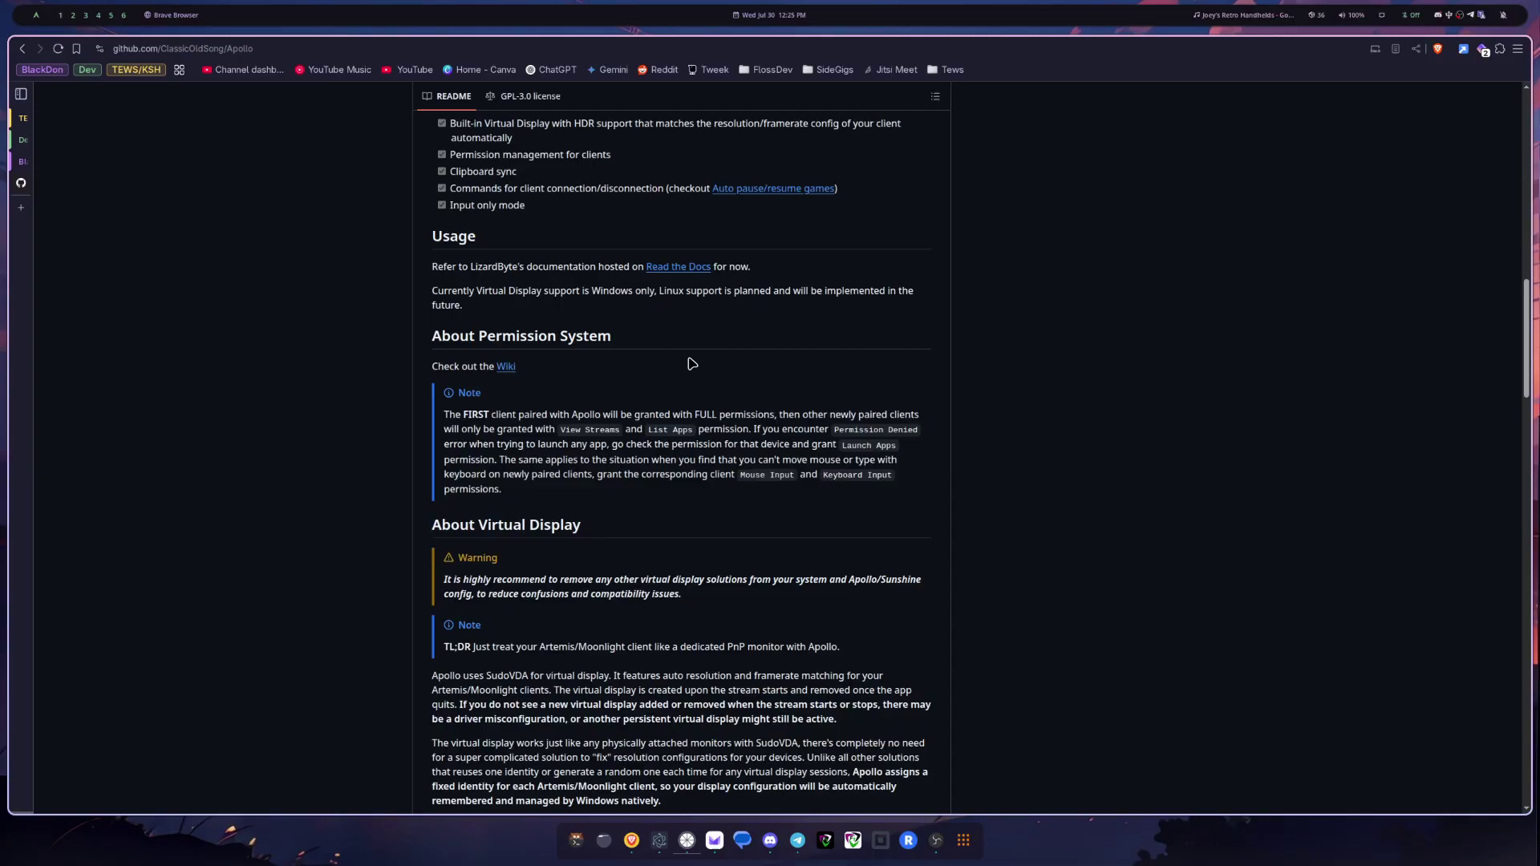
scroll(724, 377, up, 2)
scroll(724, 376, up, 6)
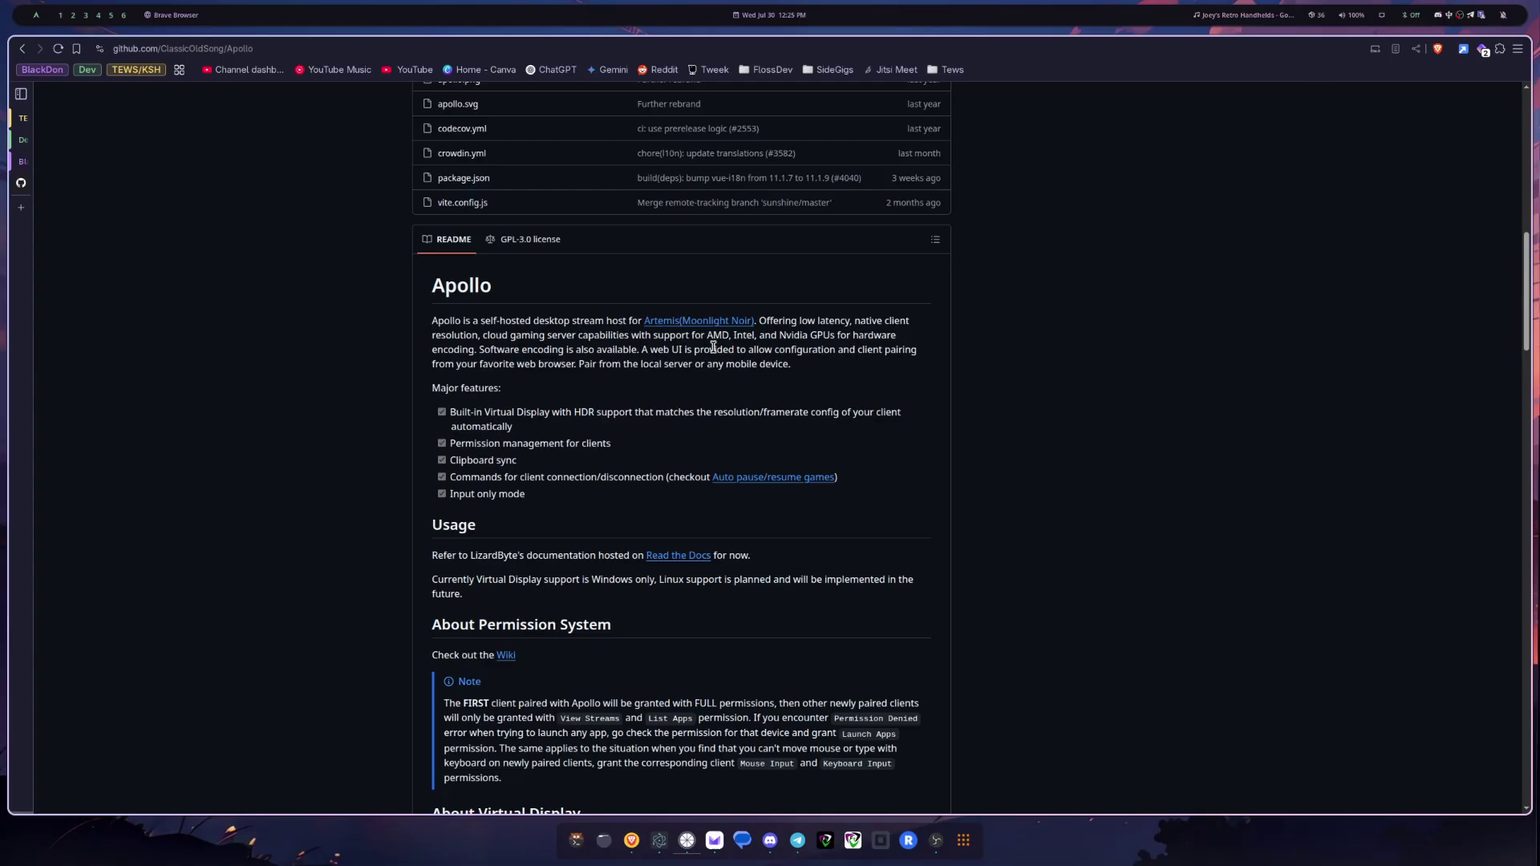
drag(515, 297, 437, 289)
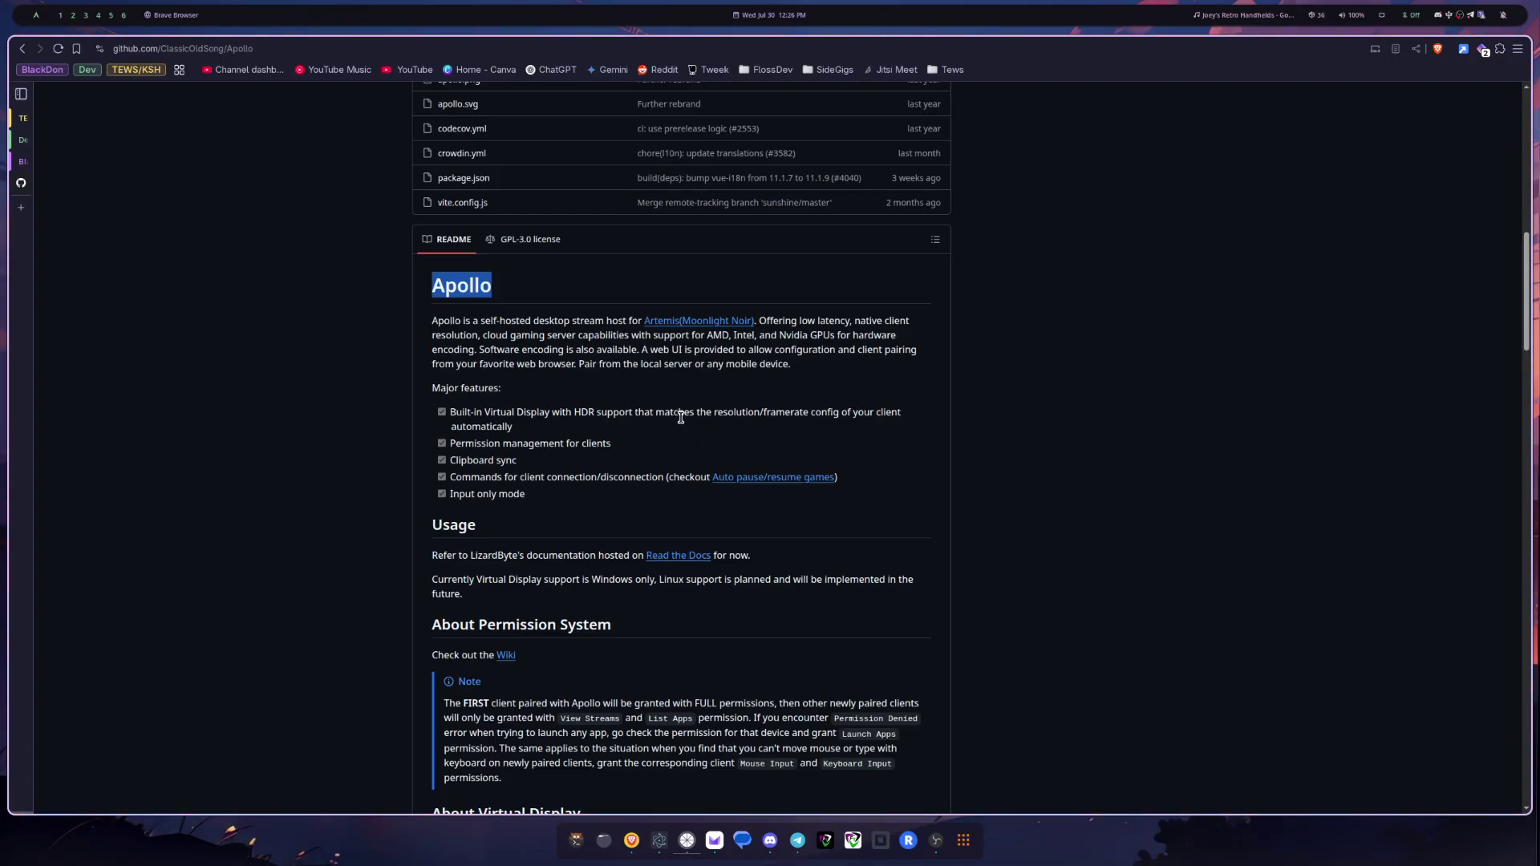
scroll(607, 406, up, 1)
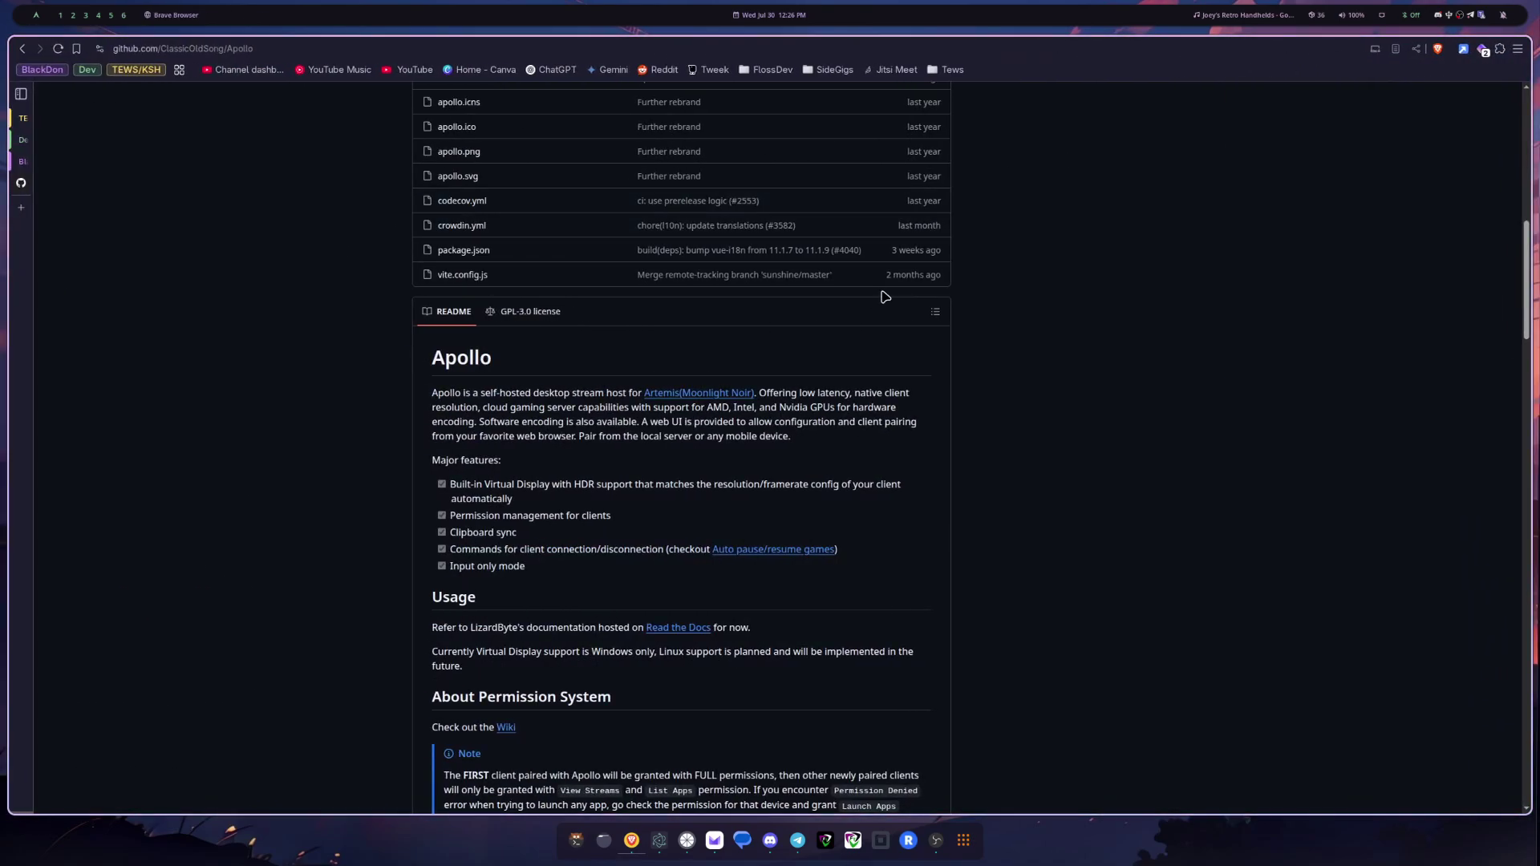
key(alt+Tab)
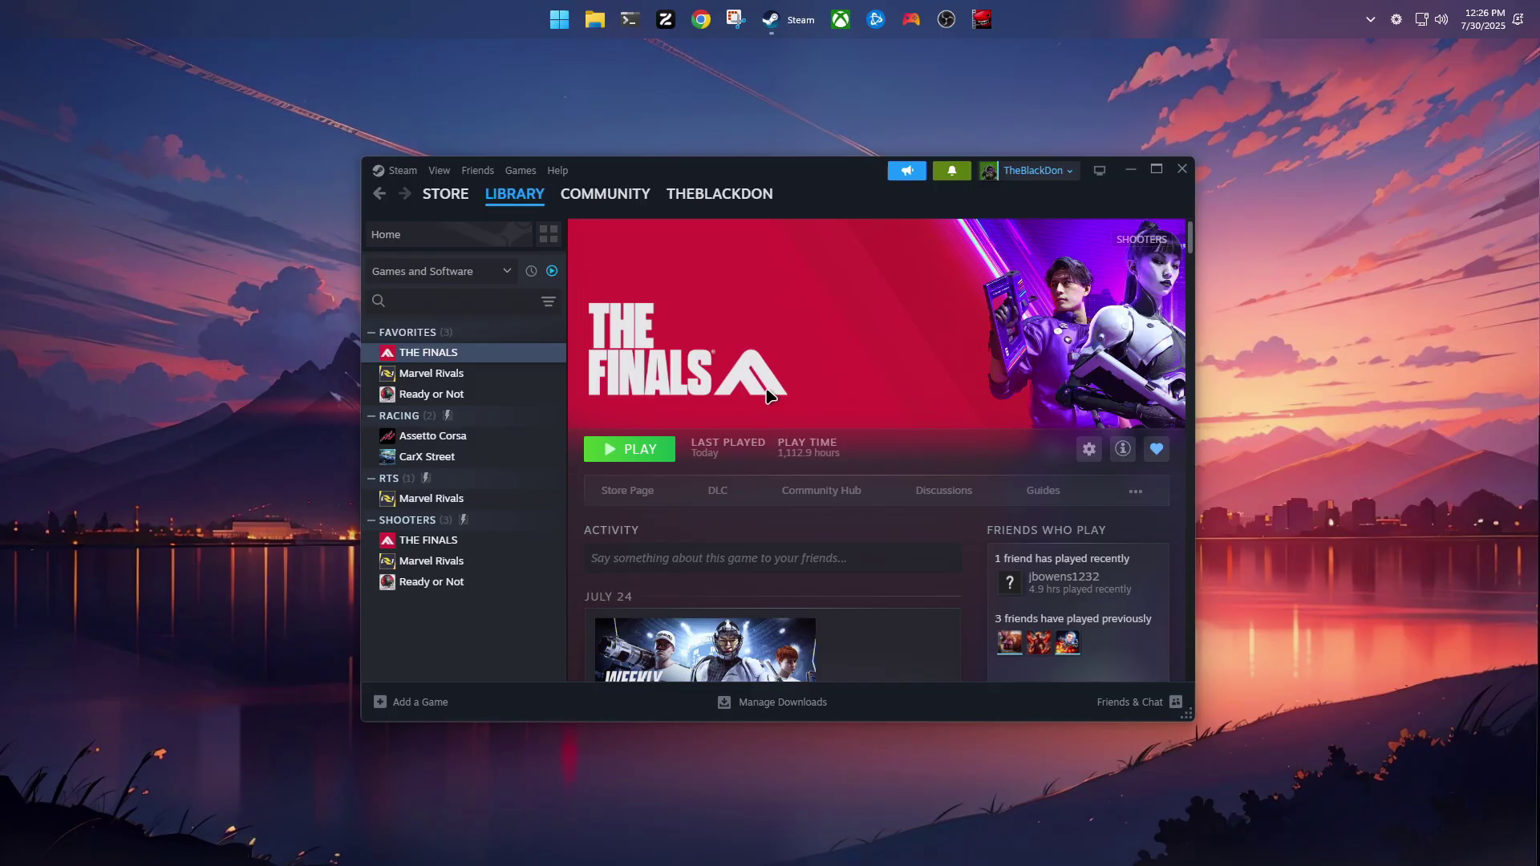
Step: Open the Apollo web interface from the tray icon's Open Apollo option
right_click(1400, 27)
click(1395, 30)
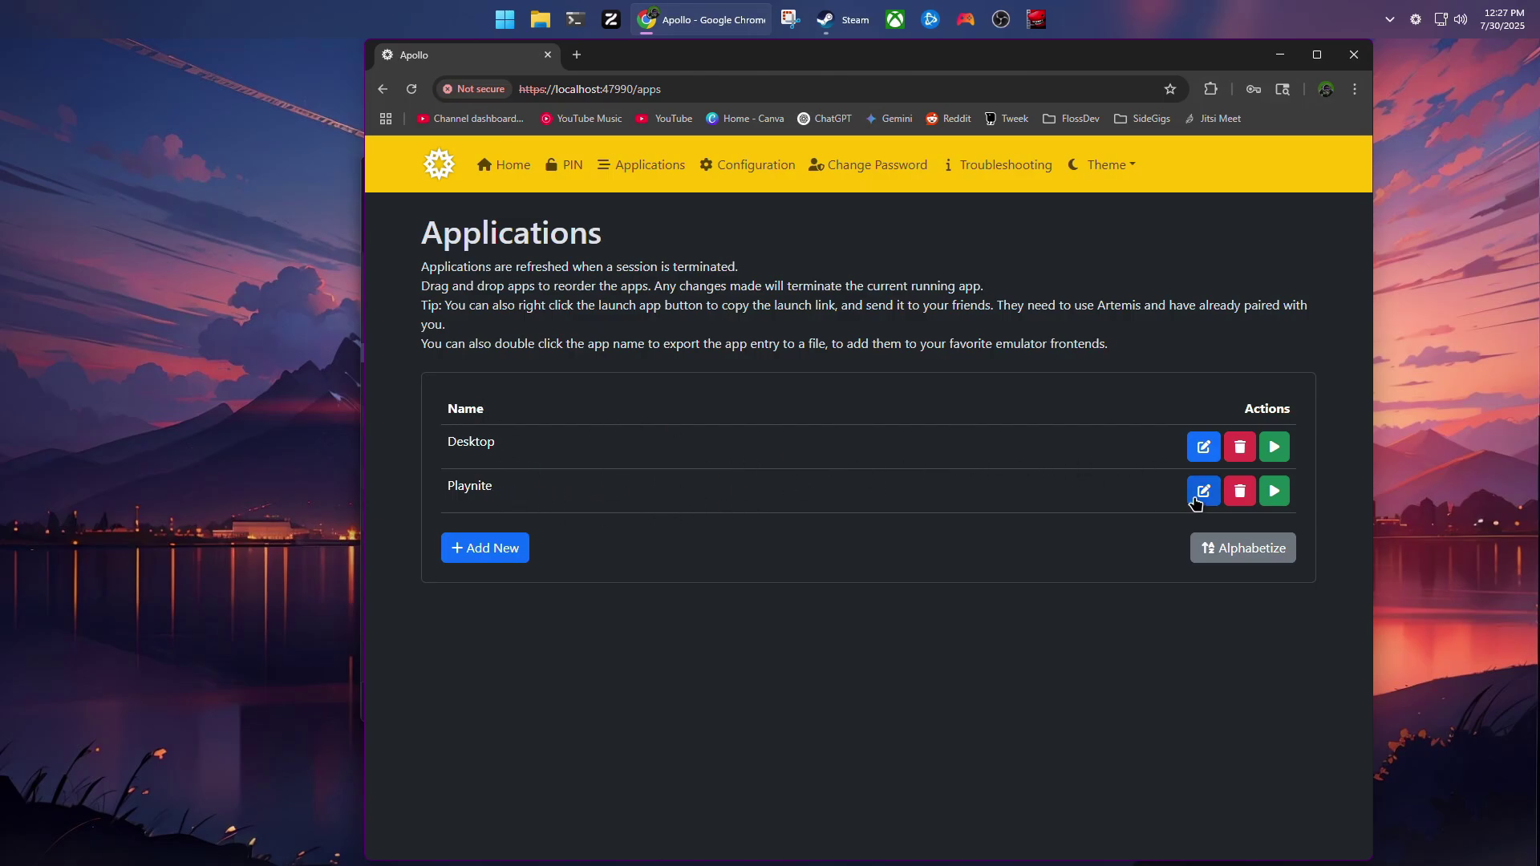
Step: Open the Desktop app's edit form, verify Always create Virtual Display is checked, and minimize the browser
click(1204, 447)
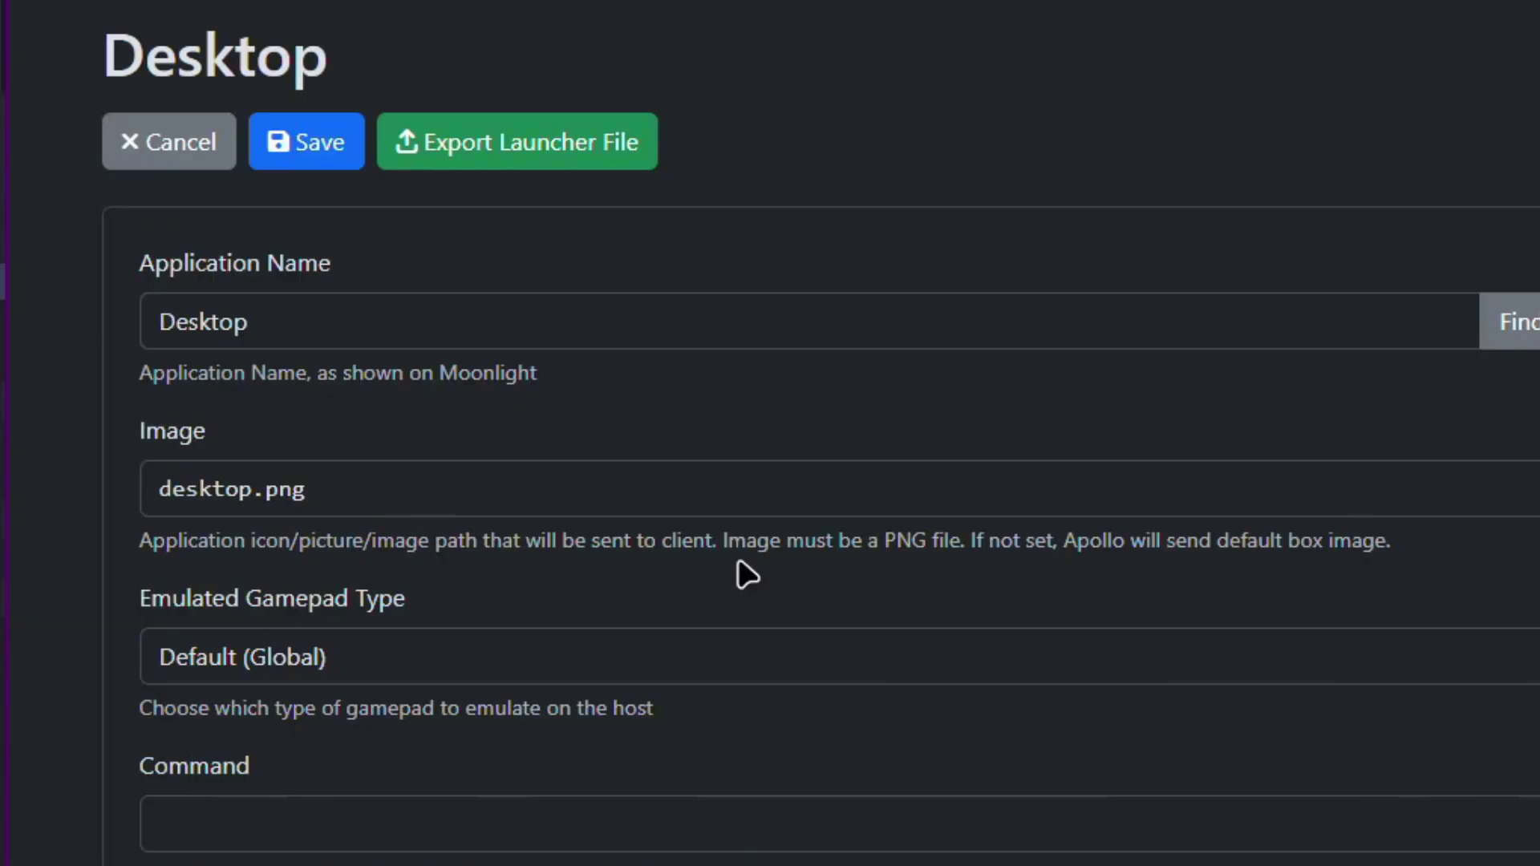
scroll(706, 576, down, 10)
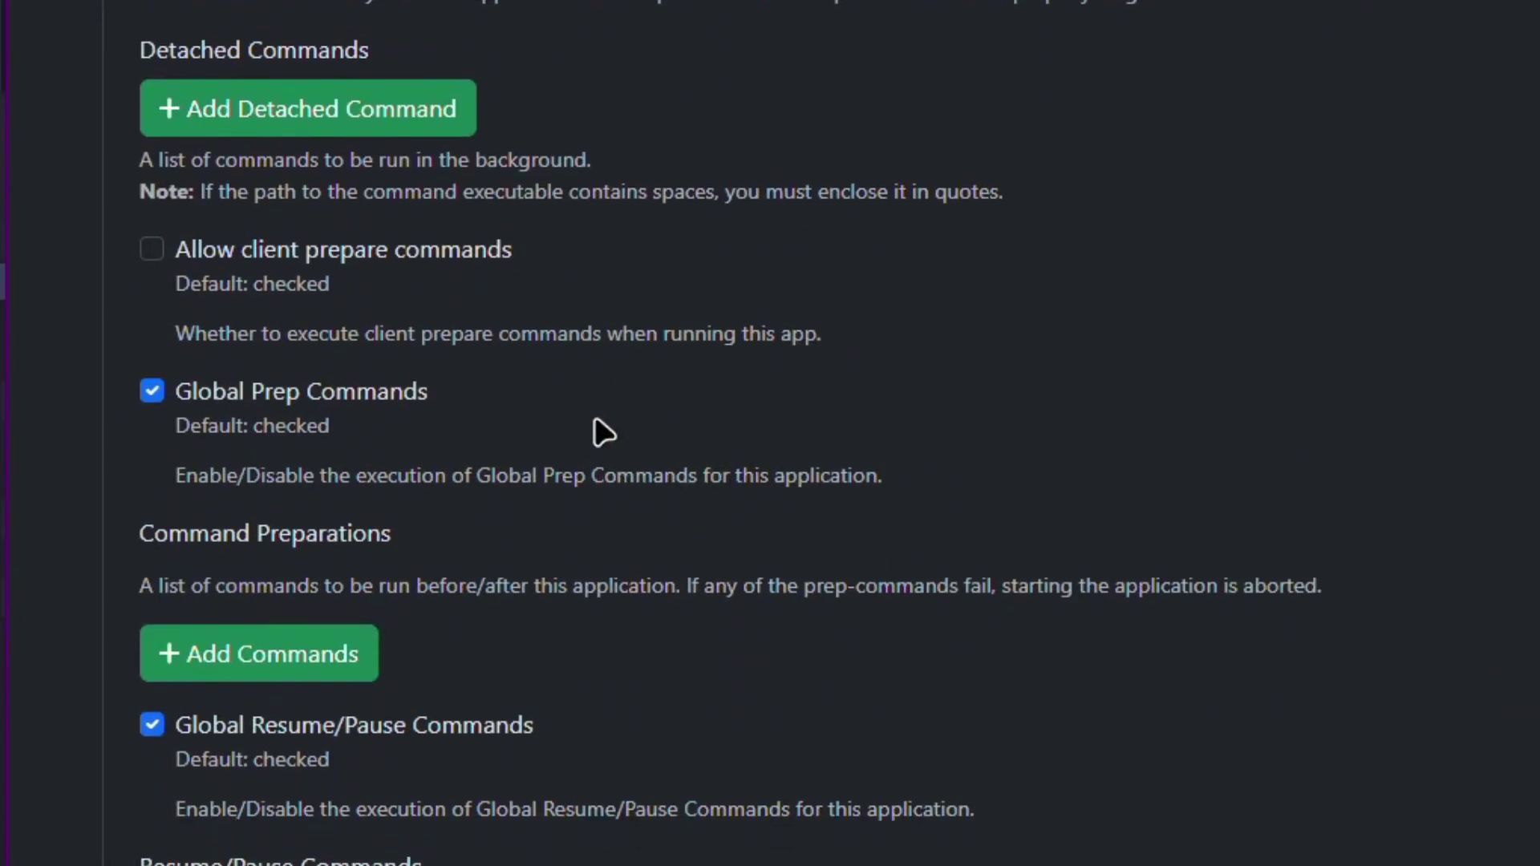
scroll(603, 434, down, 15)
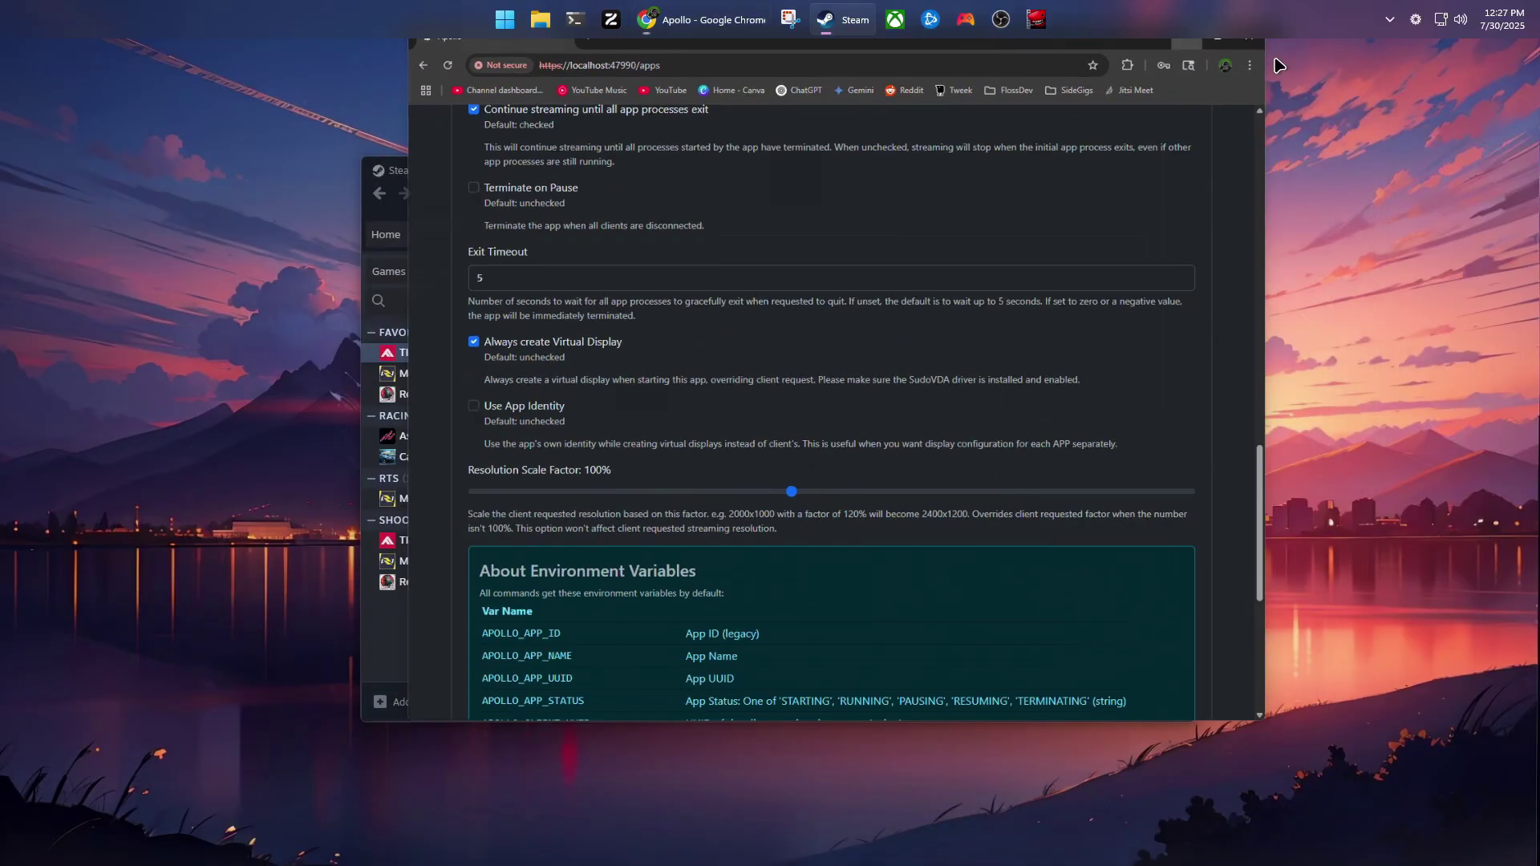
key(super+Down)
Step: Open Display settings from the desktop, review extended displays 1 and 2, then minimize Settings
click(1149, 169)
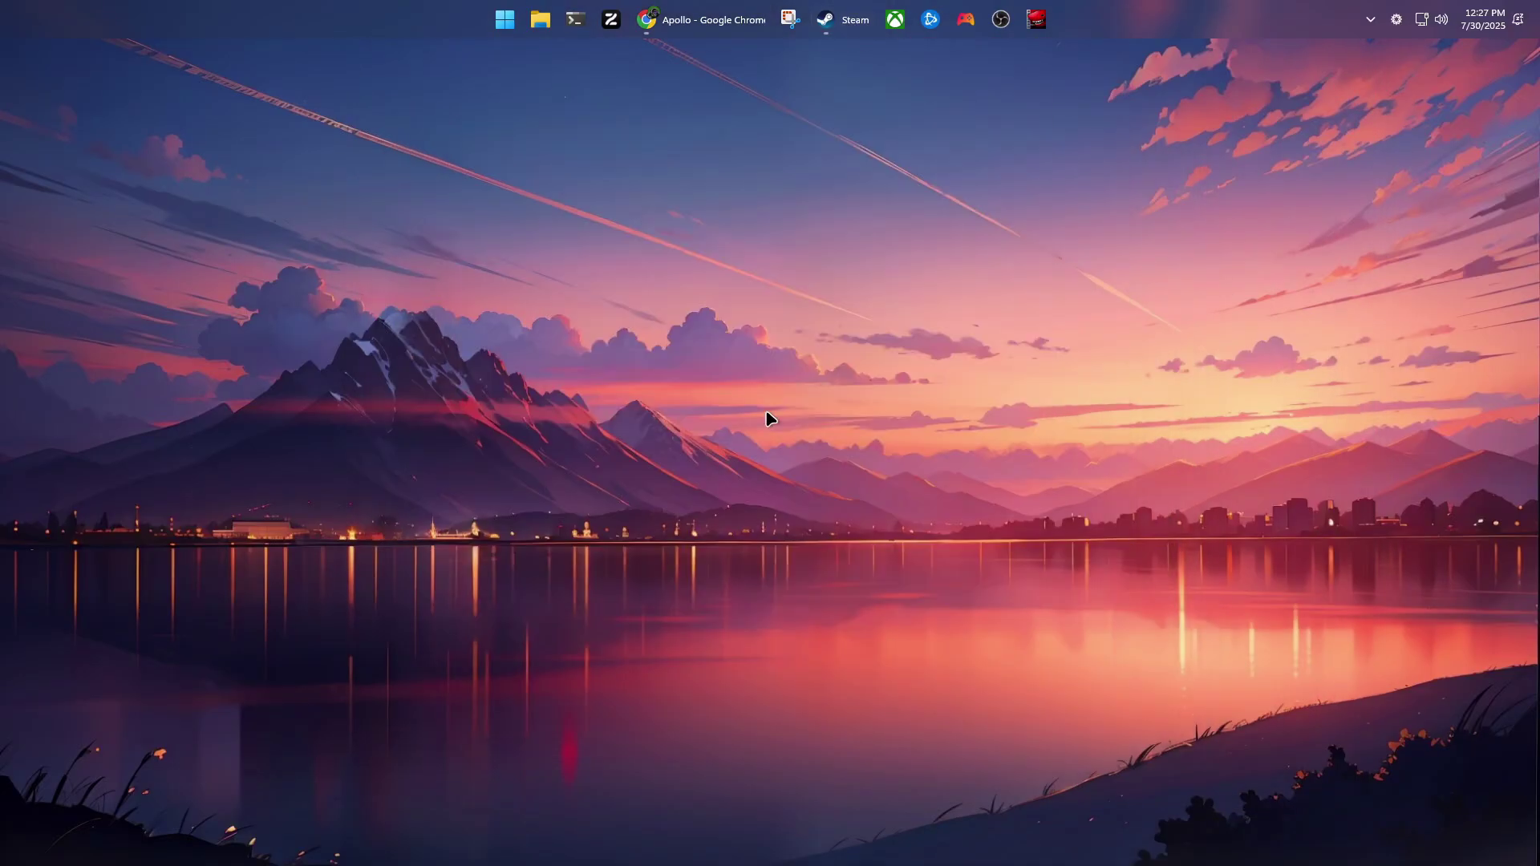
right_click(766, 418)
click(836, 548)
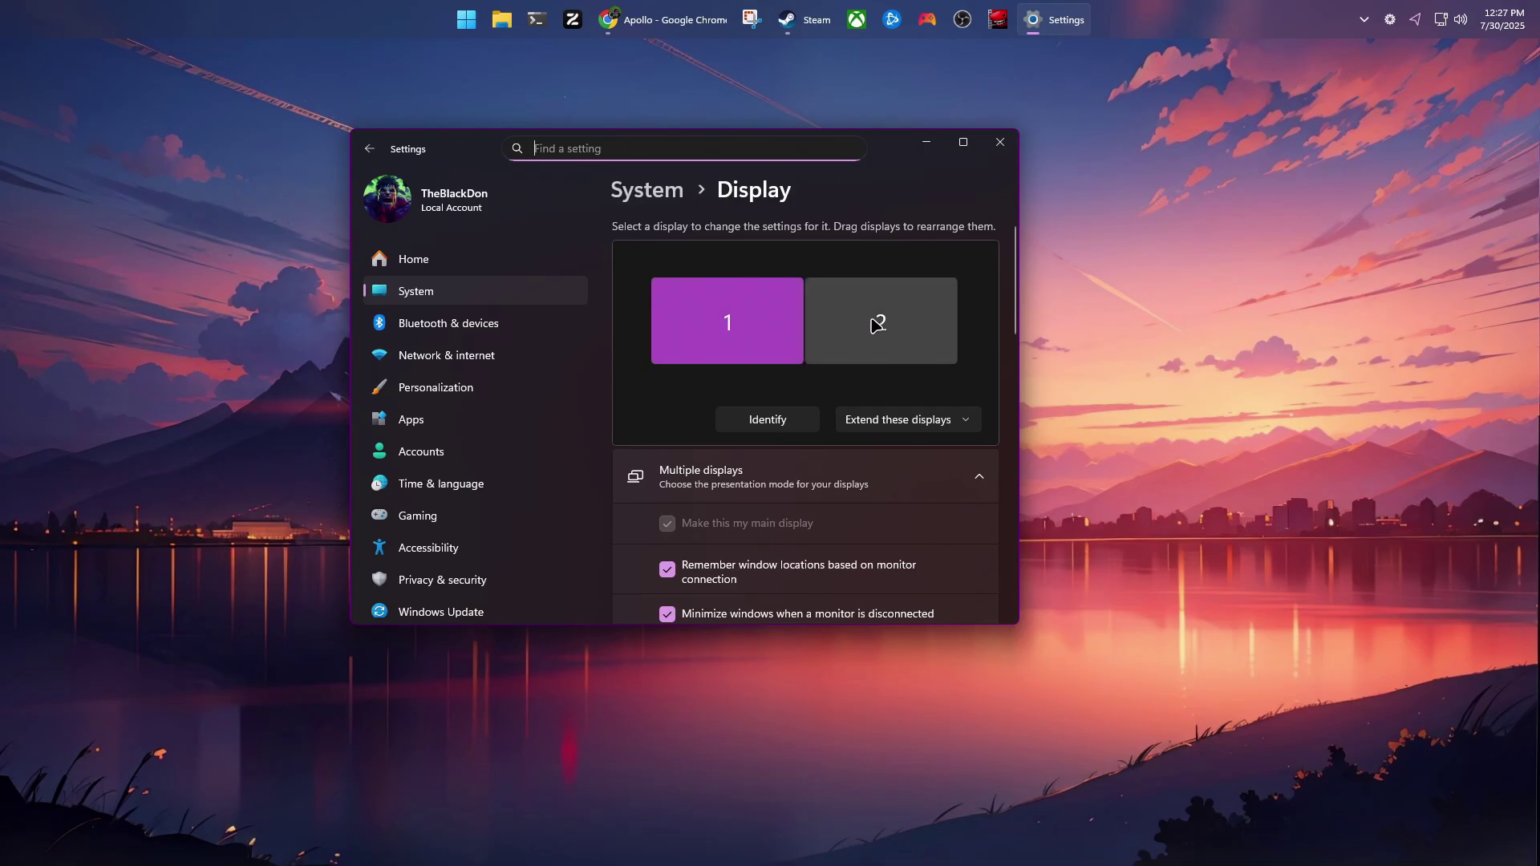
click(924, 152)
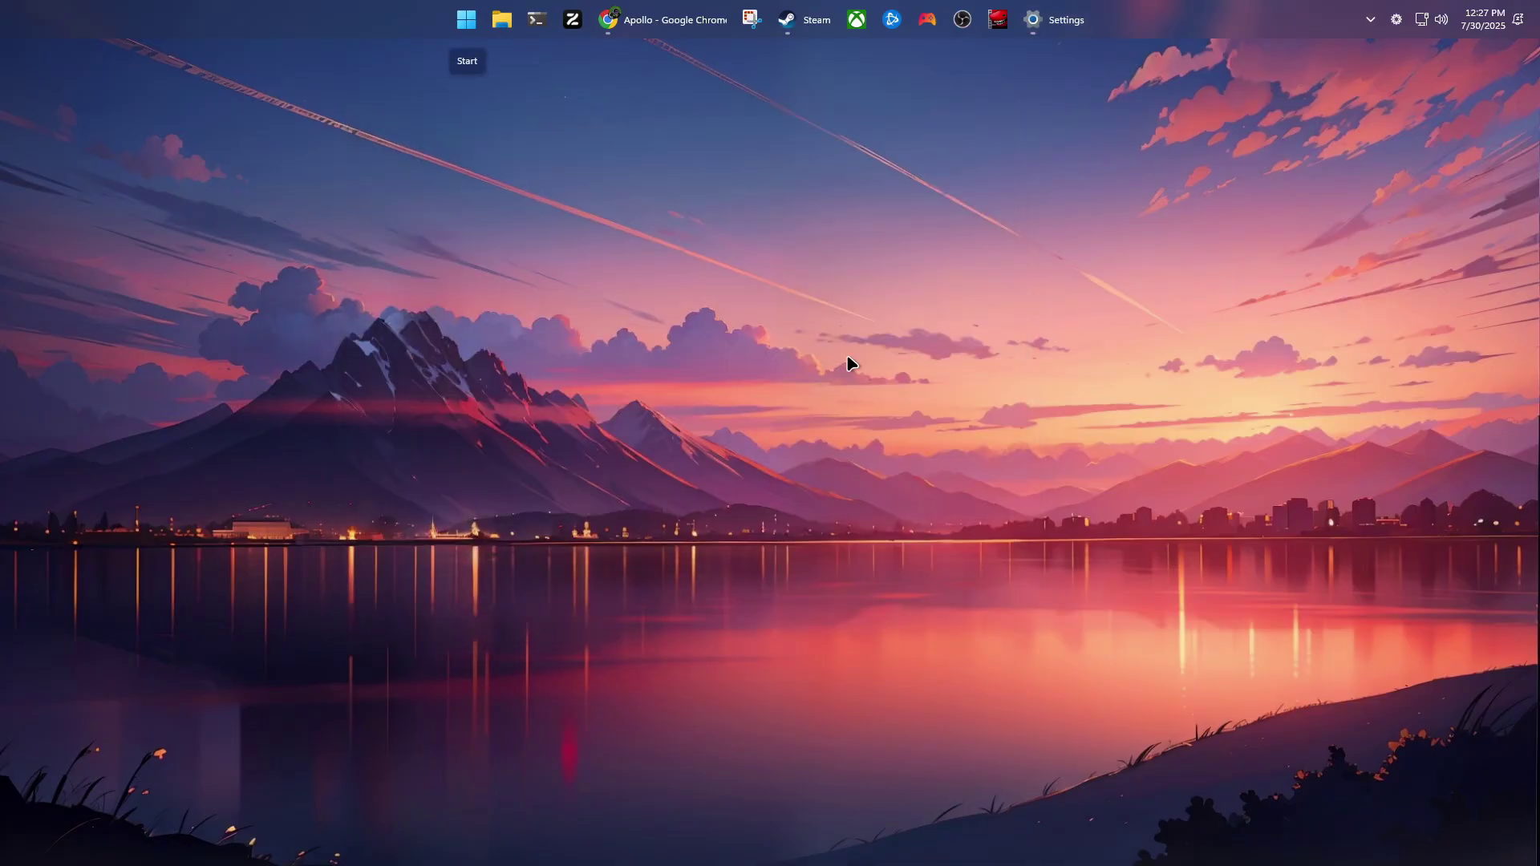
Step: Quit the current stream with Ctrl+Alt+Shift+Q and launch black-winleno's Desktop app
key(ctrl+alt+shift+q)
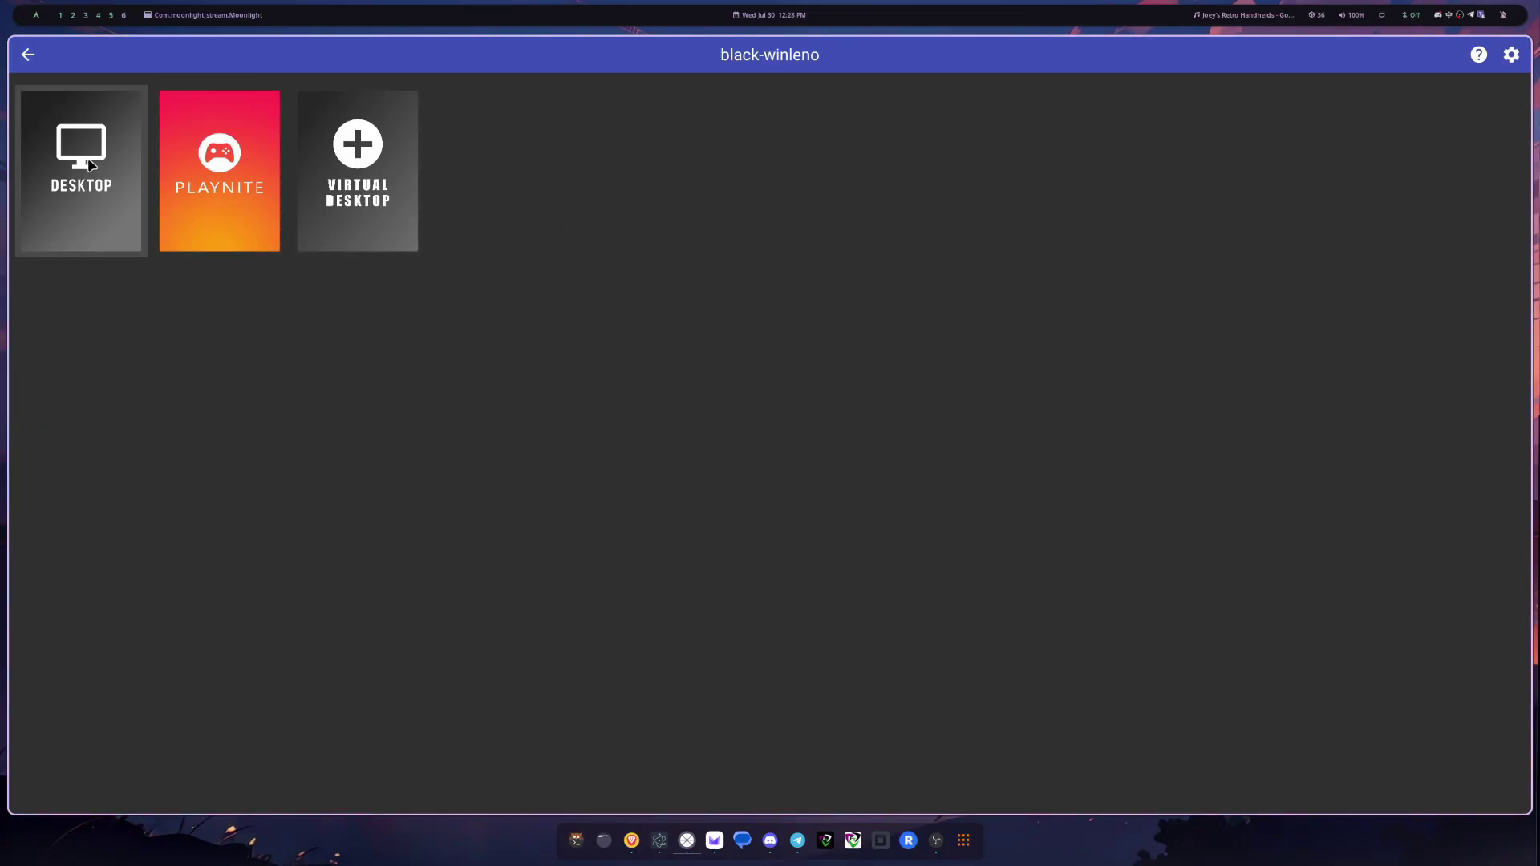
click(92, 167)
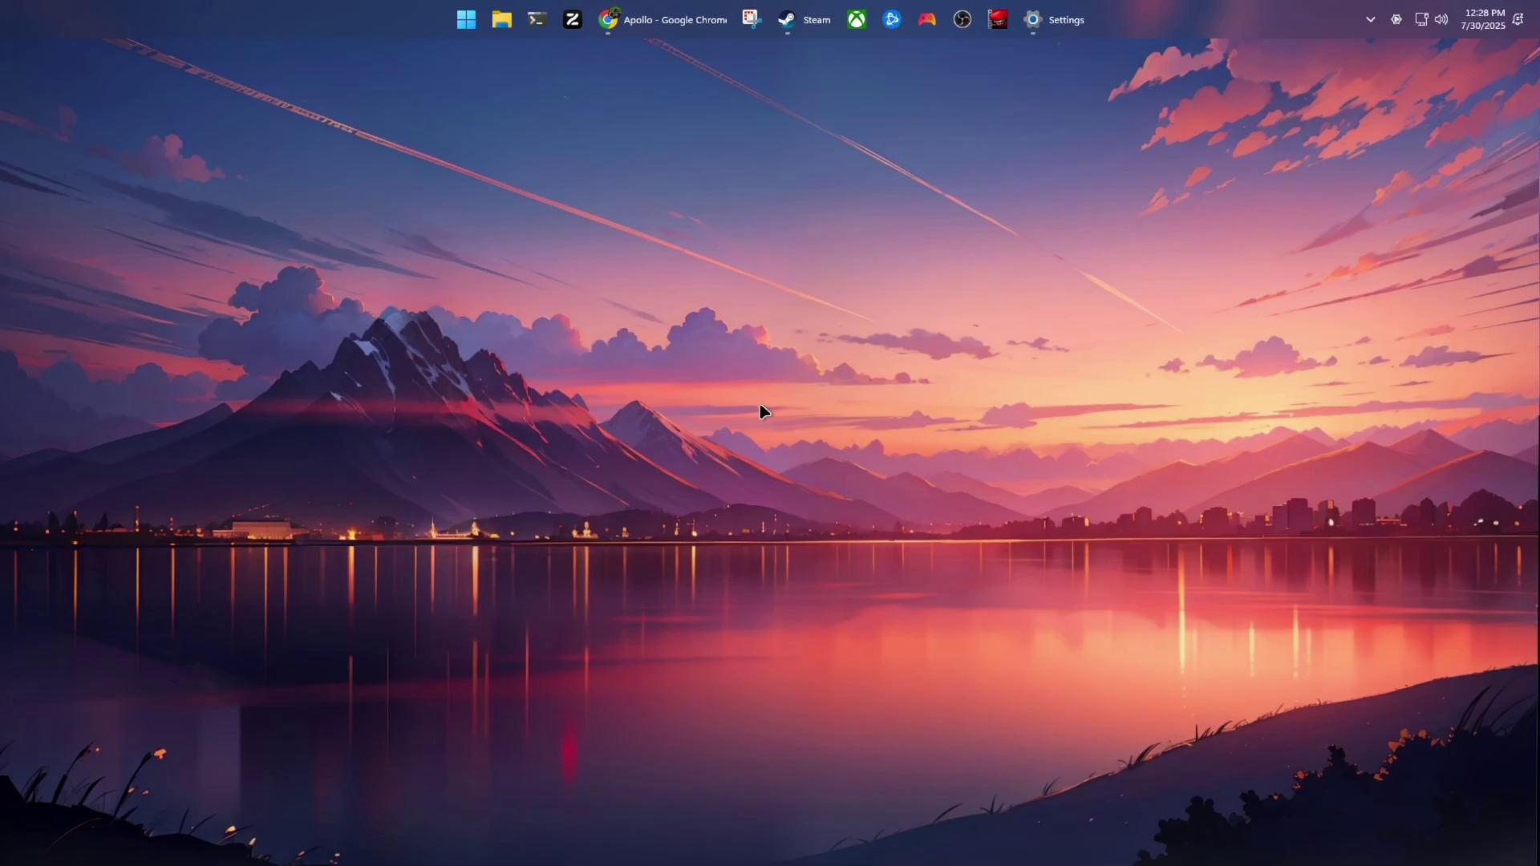
Step: Open Display settings from the desktop and select the duplicated 1|3 display tile
right_click(812, 319)
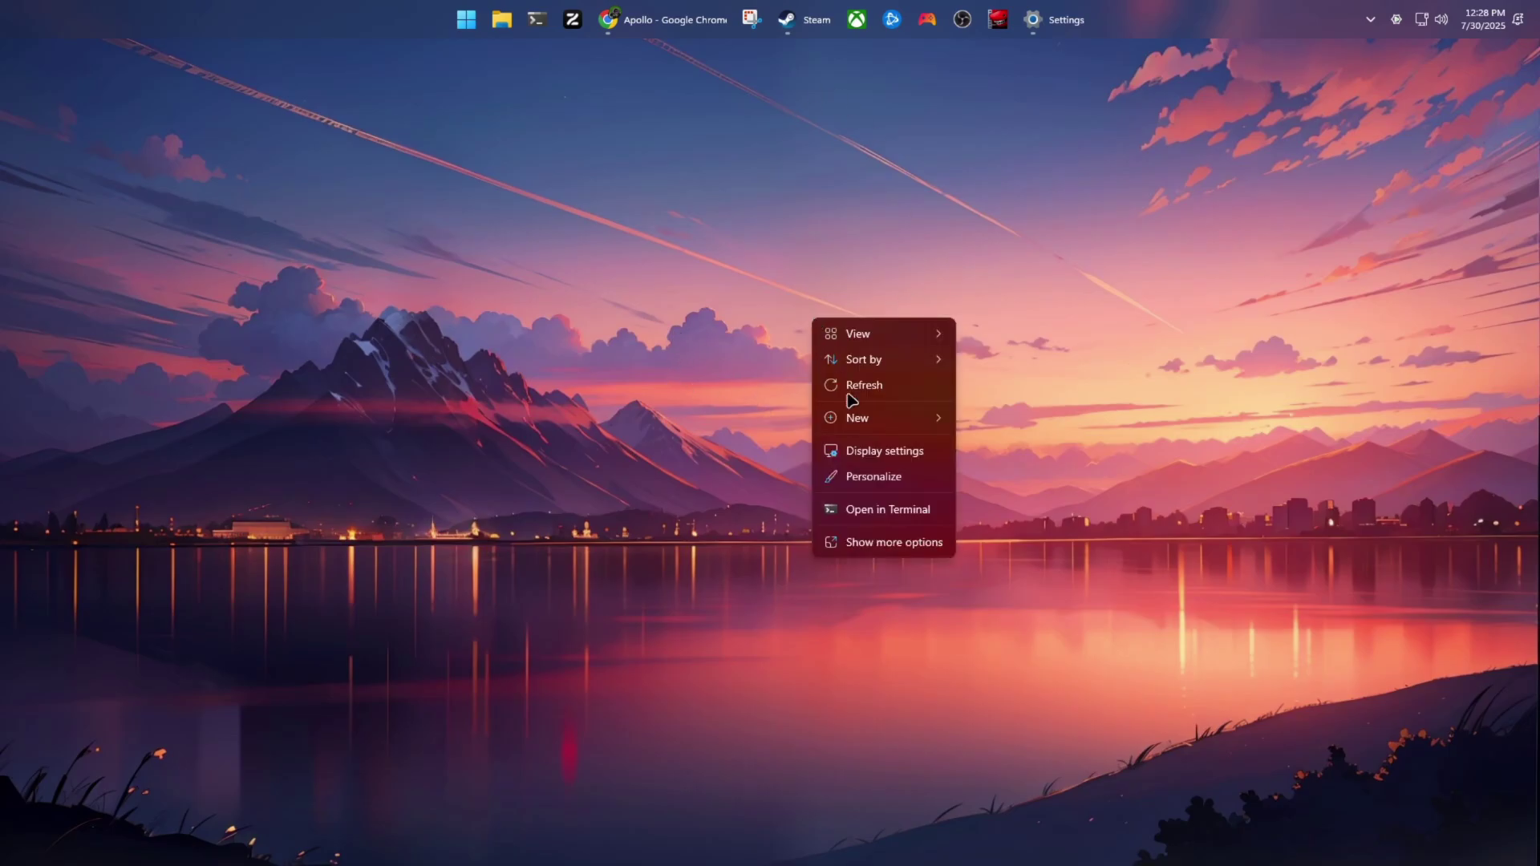
click(873, 449)
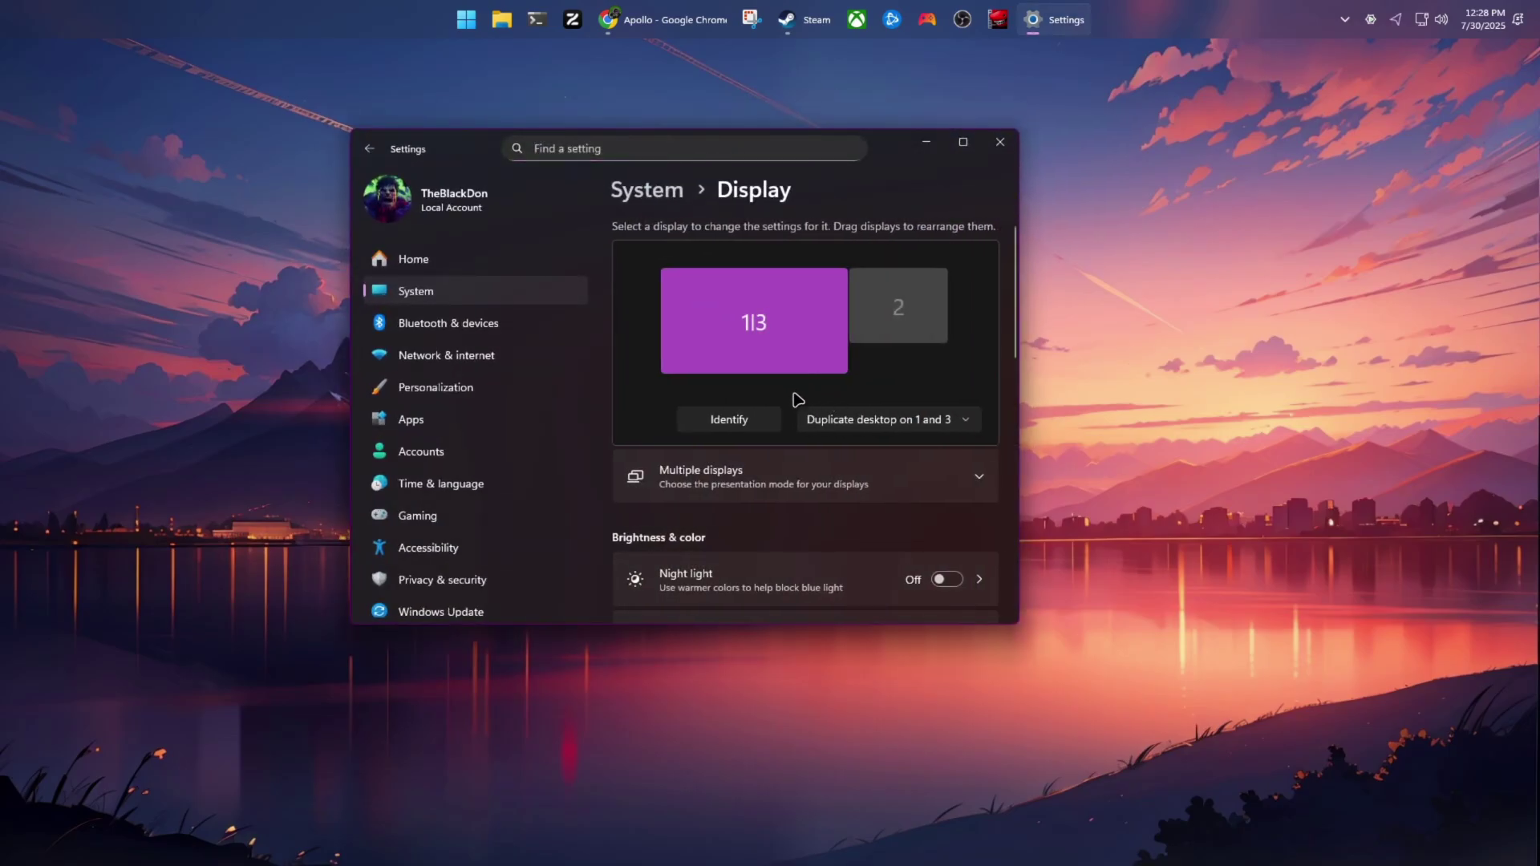
click(752, 343)
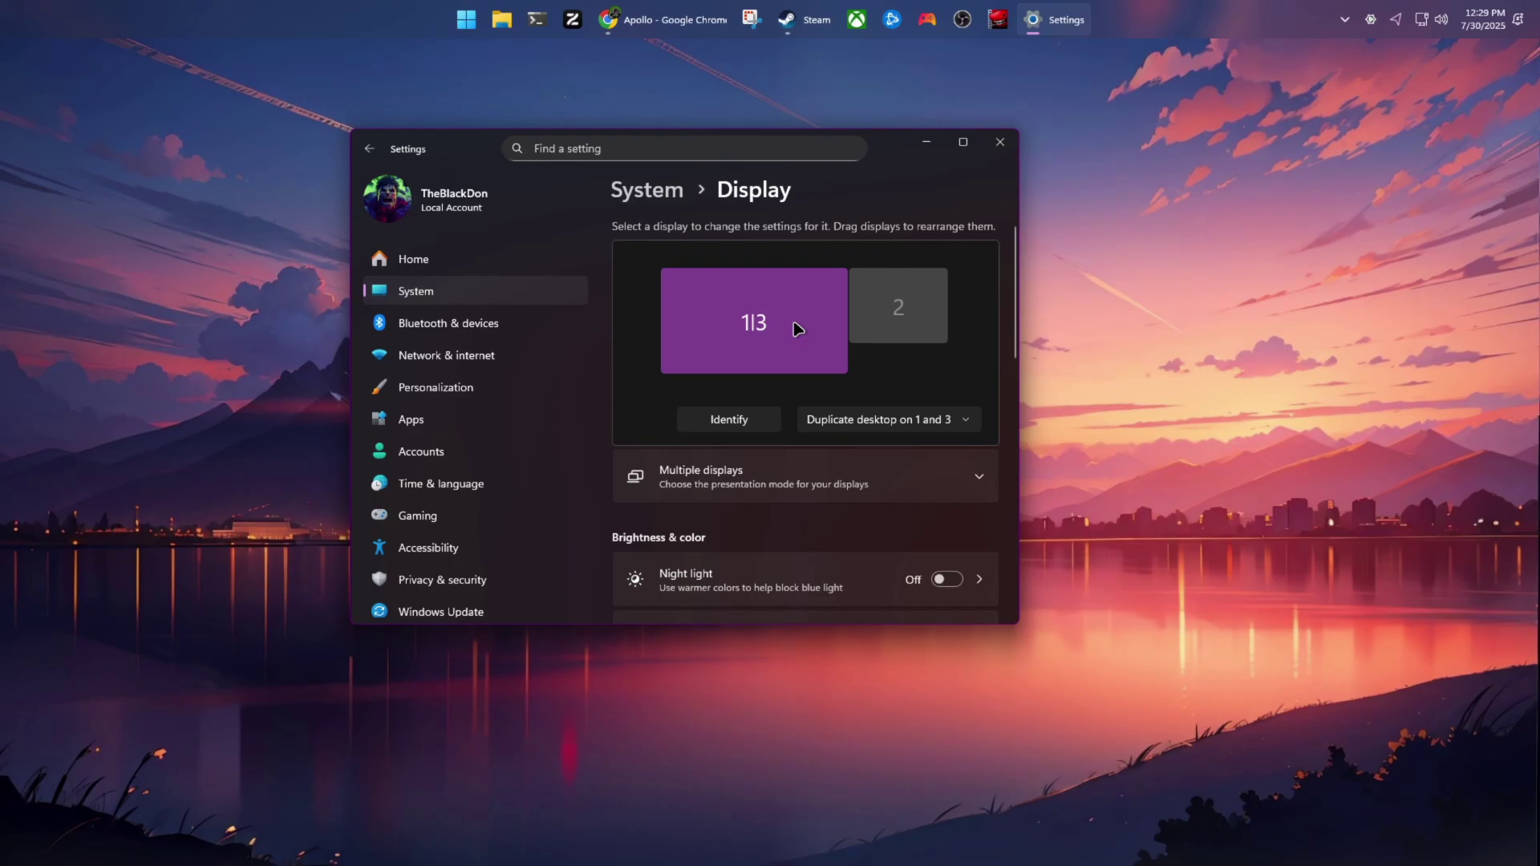
click(837, 337)
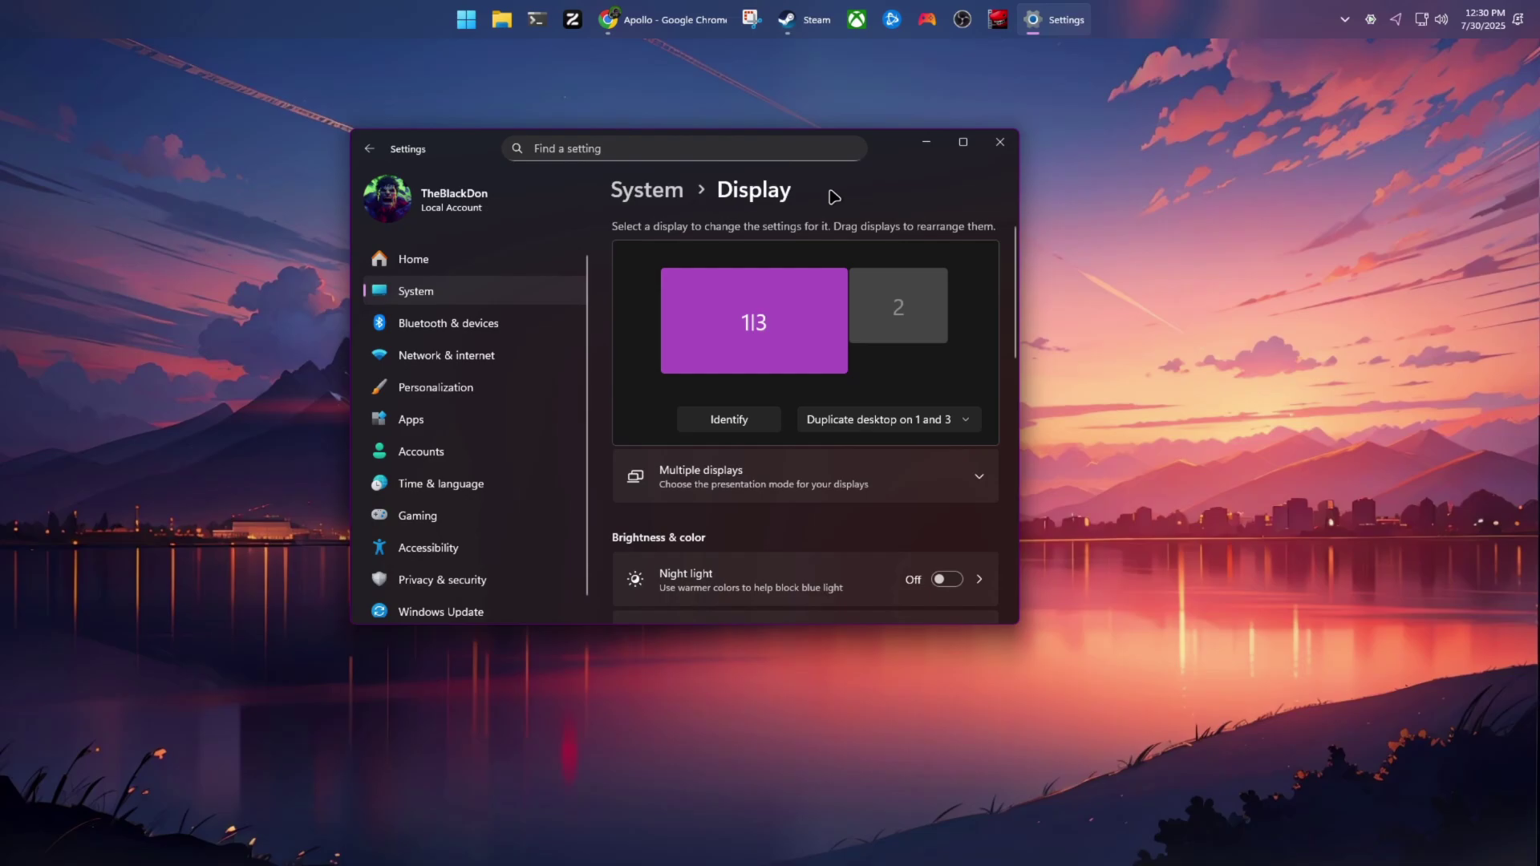
Step: Go back to Apollo's home page in Chrome and highlight the 'Hello, Apollo!' heading and description
click(675, 24)
key(alt+Left)
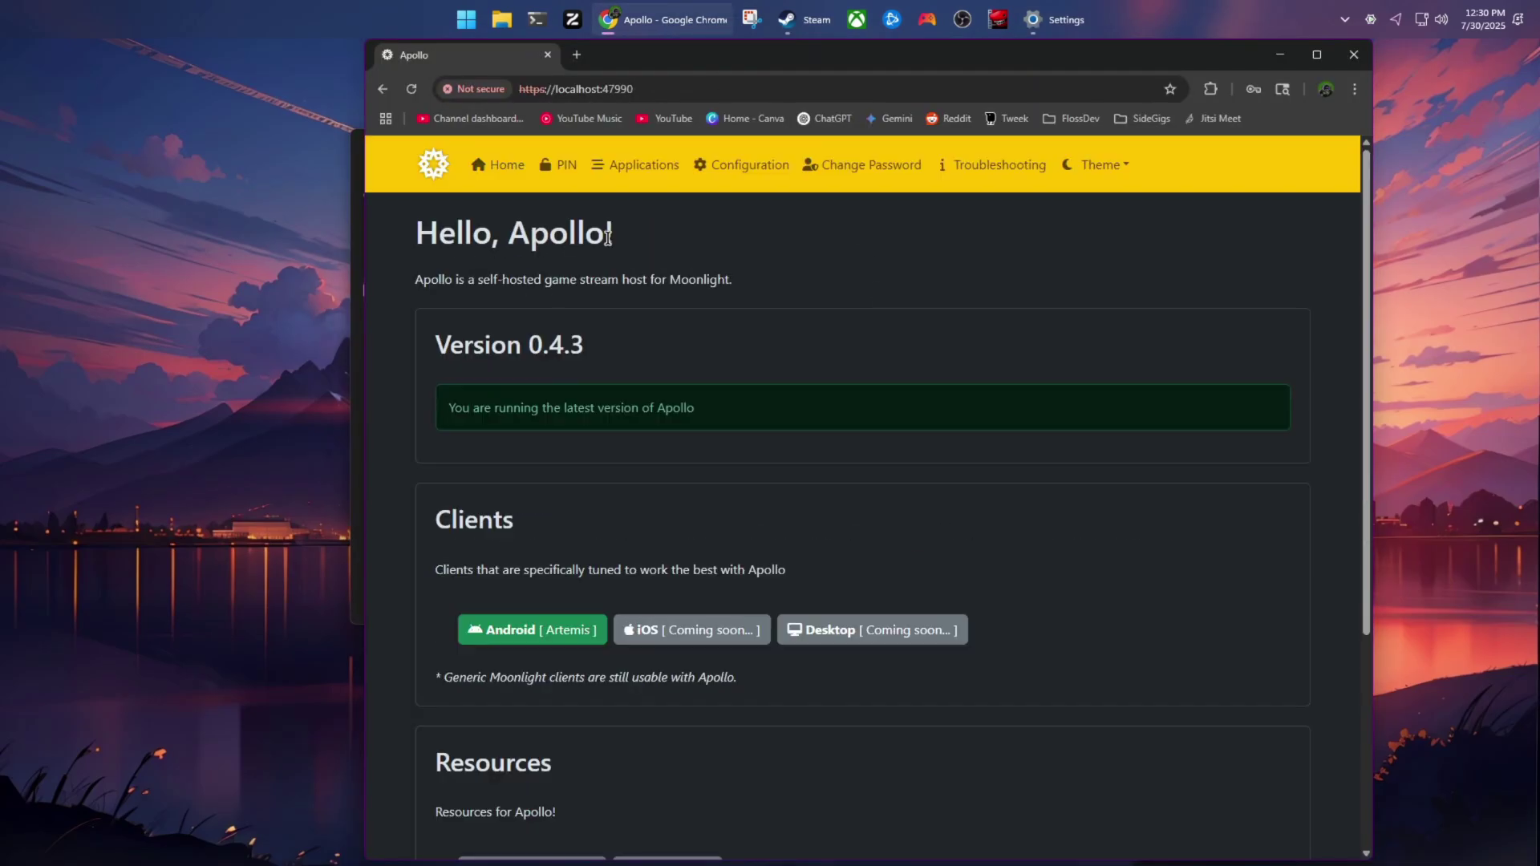
drag(616, 234, 413, 226)
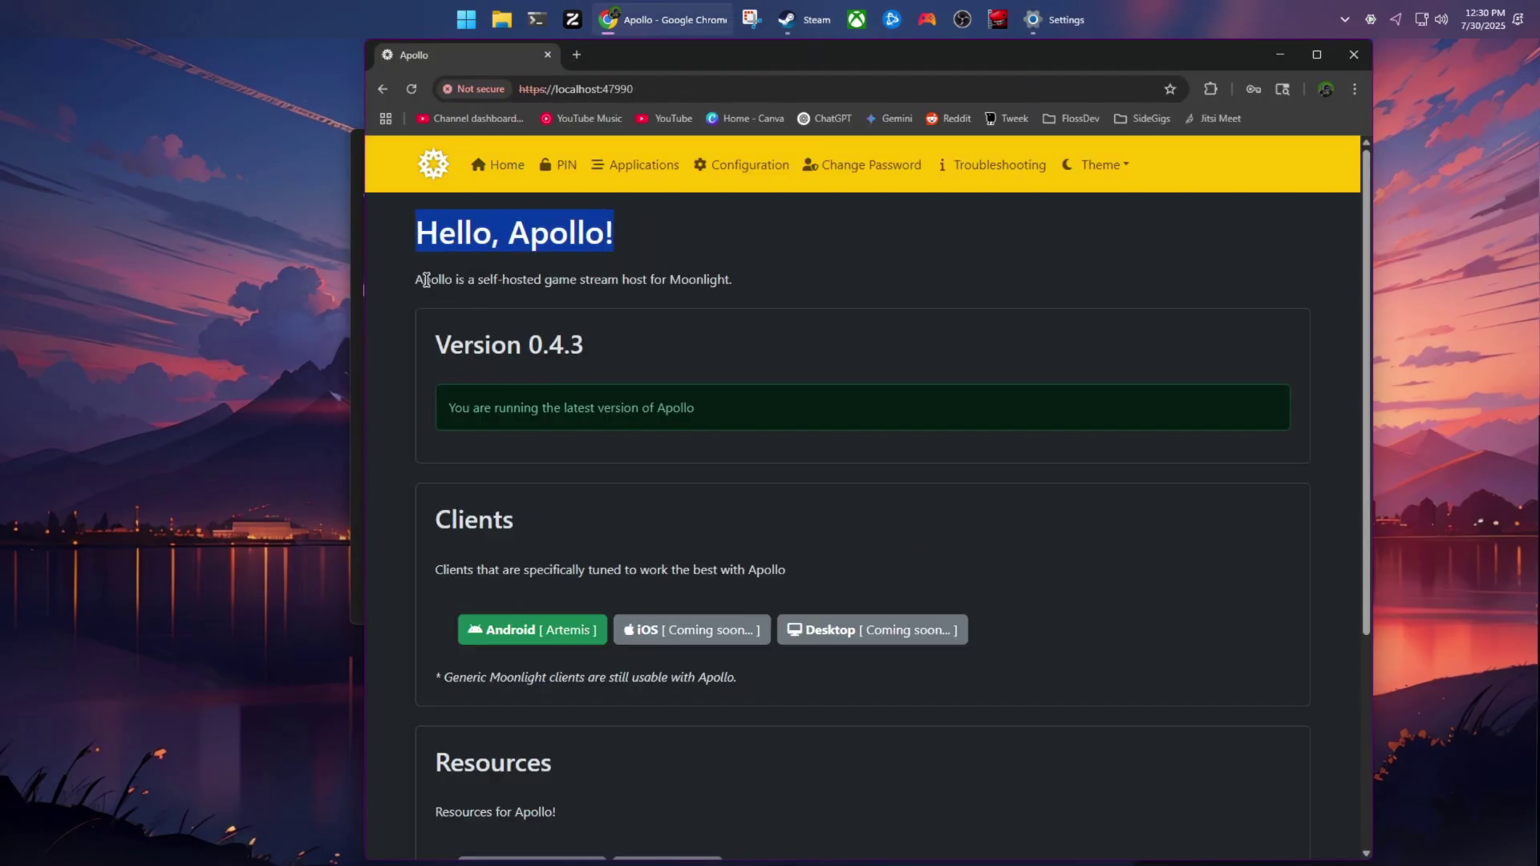
drag(456, 279, 736, 285)
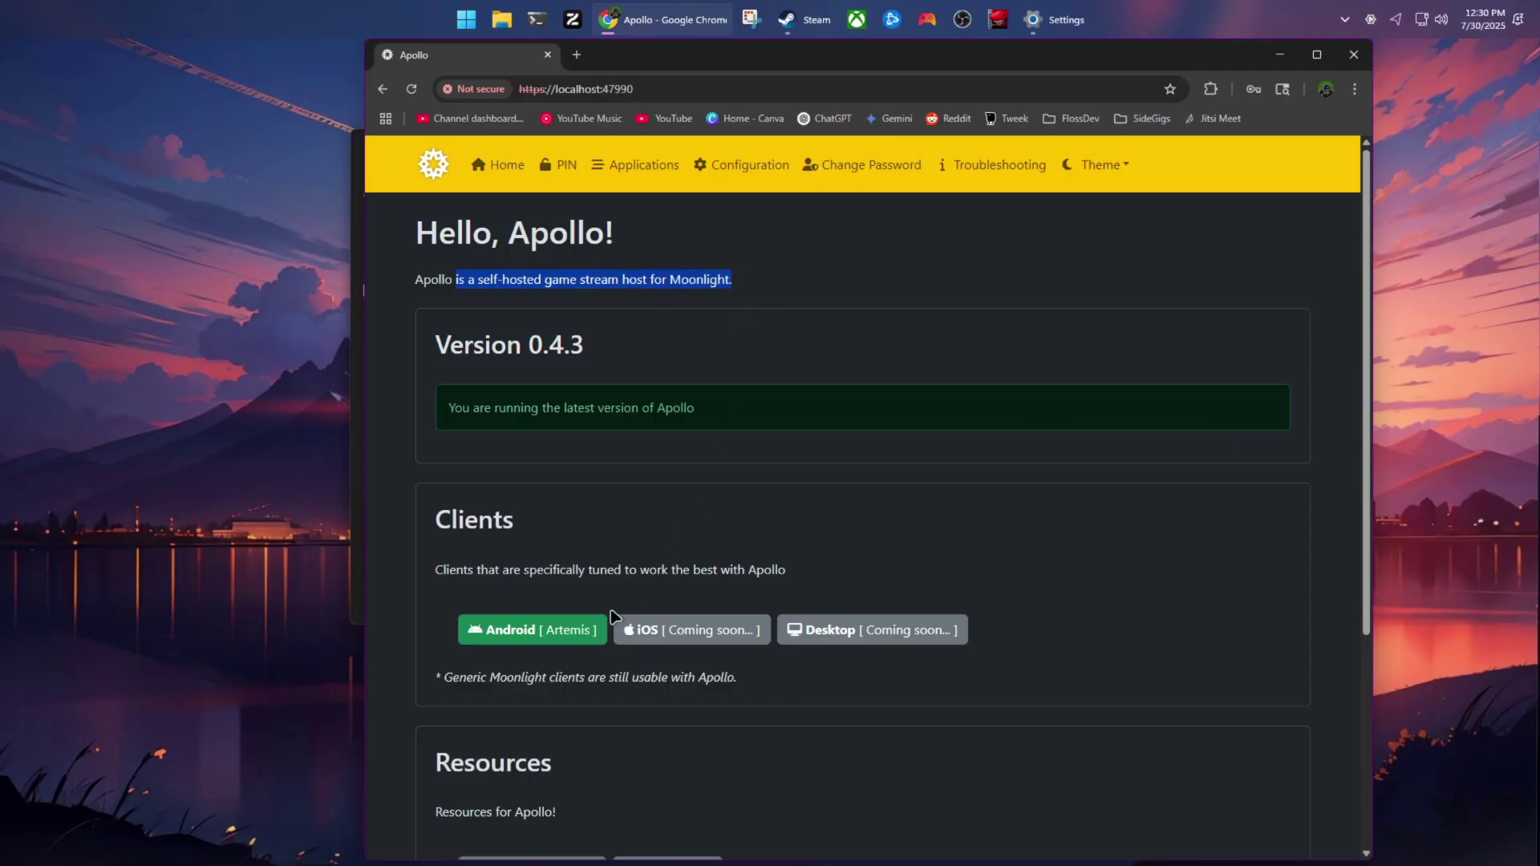
scroll(553, 507, down, 2)
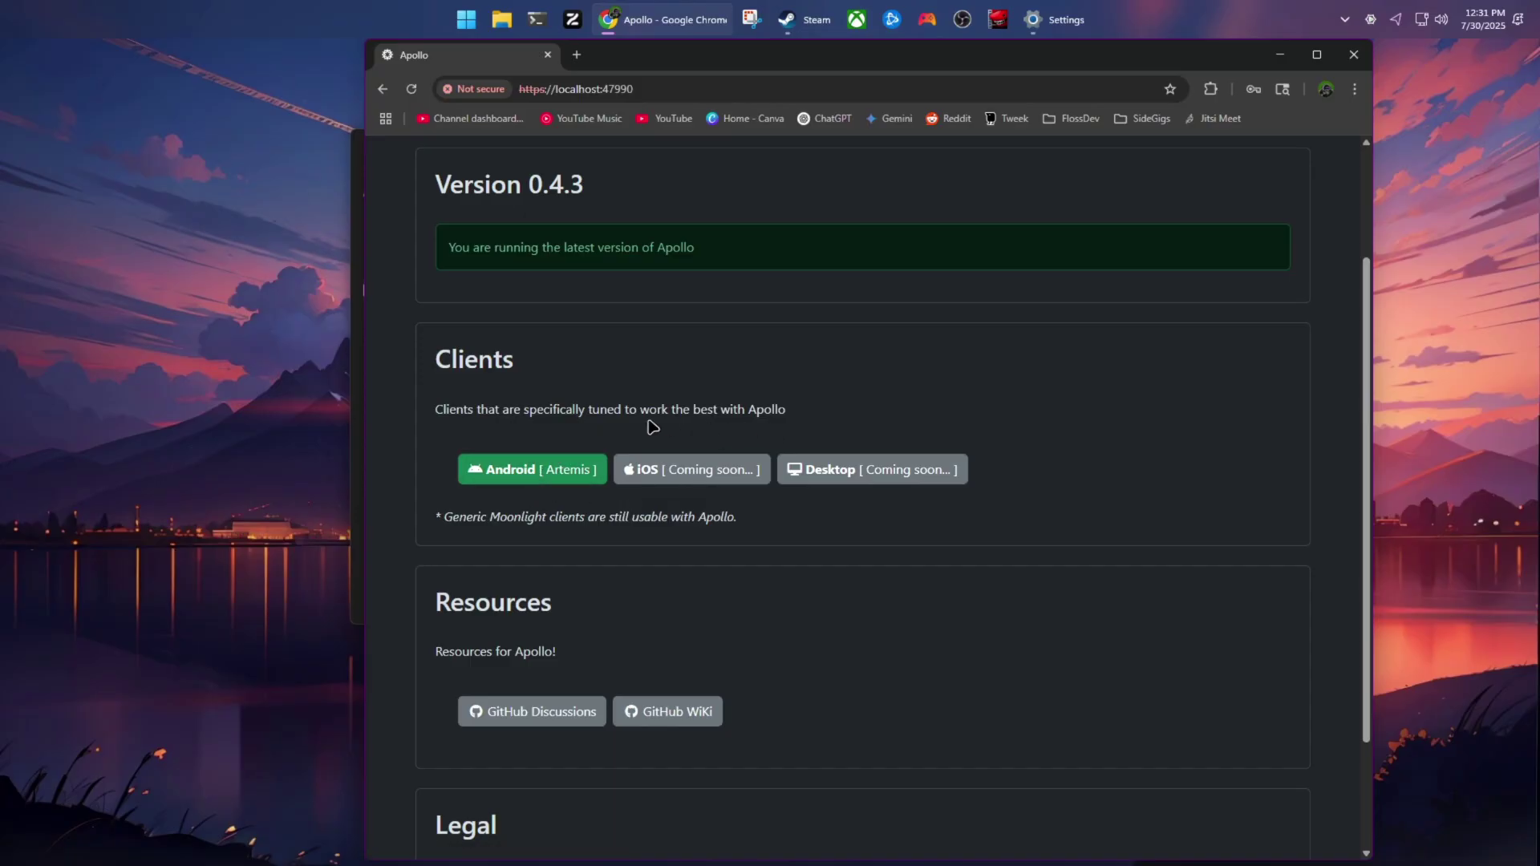
scroll(949, 365, up, 2)
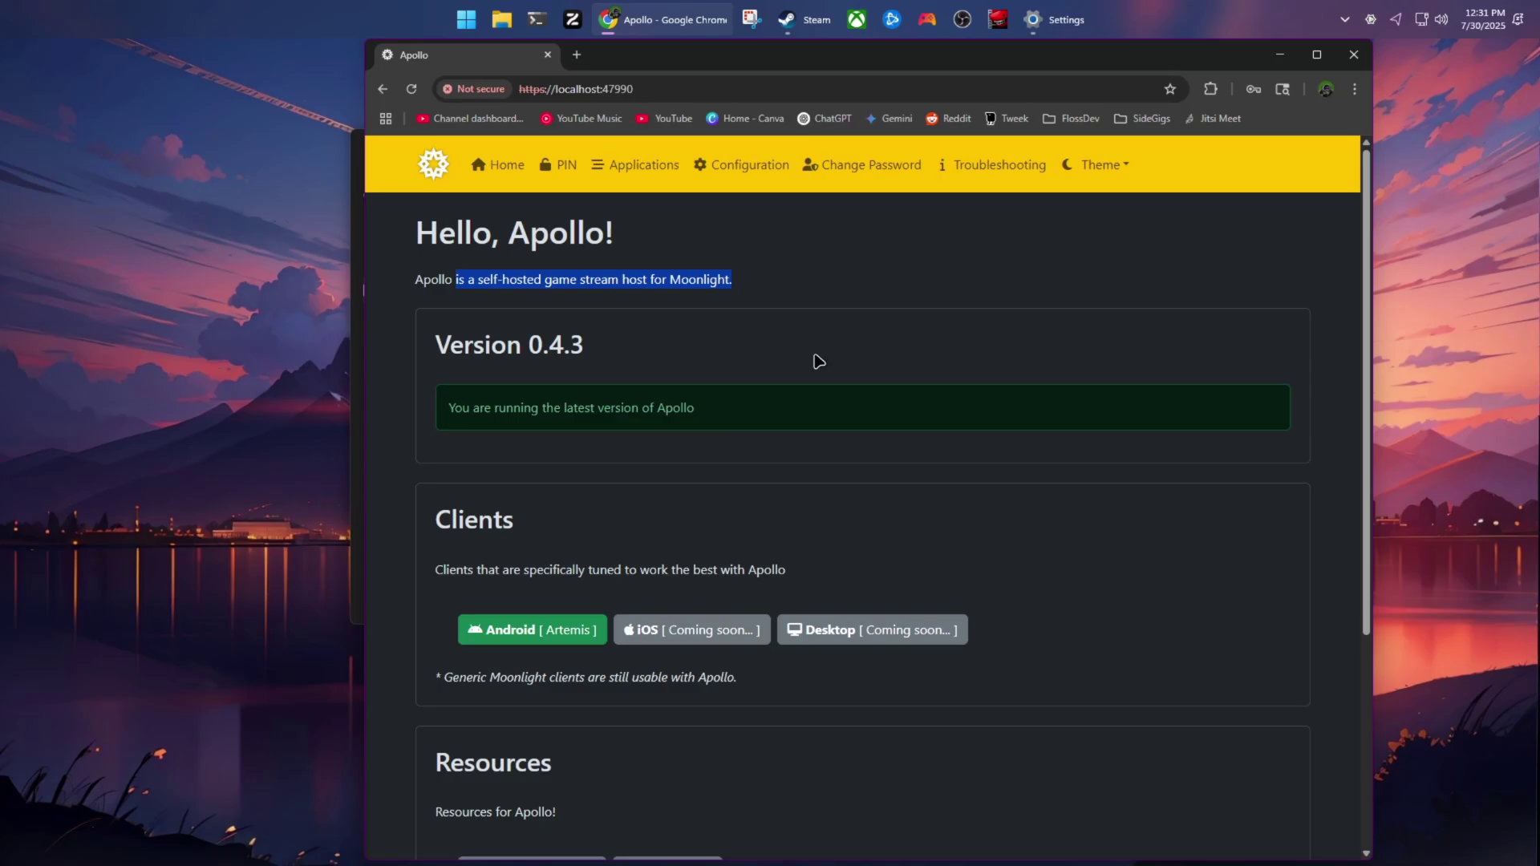